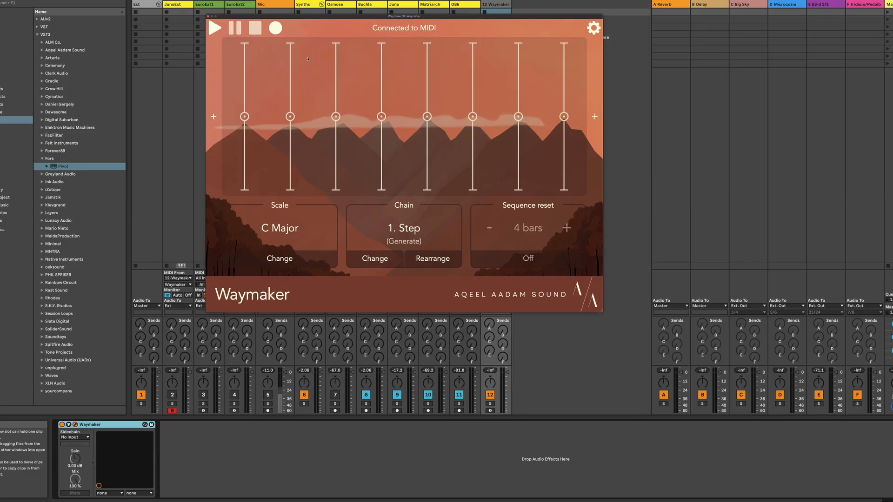
# Open the Step sequencer's editing view and review its Generate MIDI settings.
pyautogui.click(339, 79)
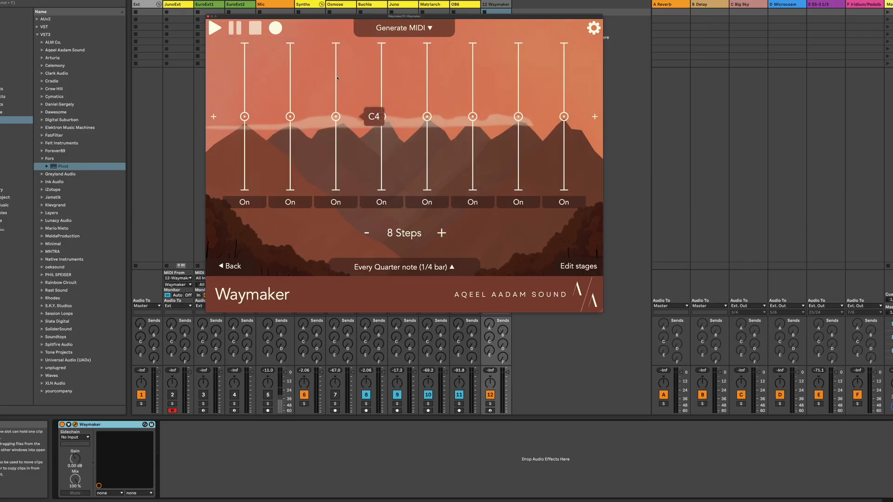
pyautogui.click(403, 31)
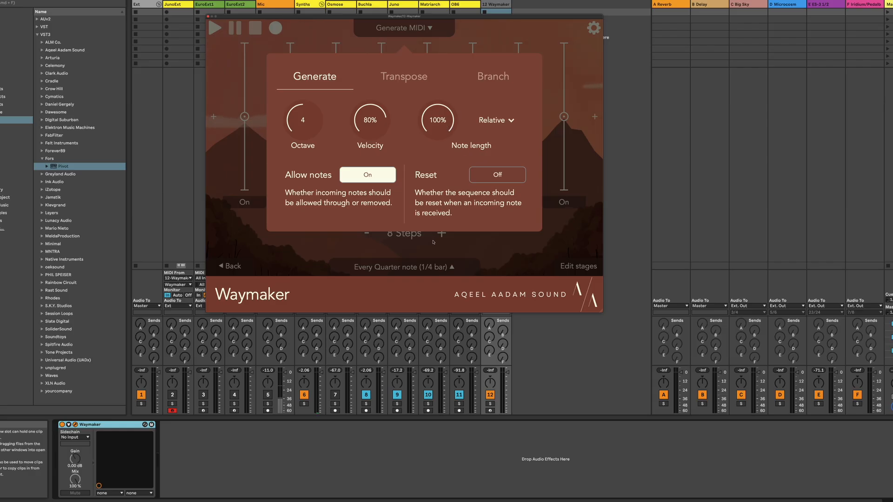
pyautogui.click(456, 34)
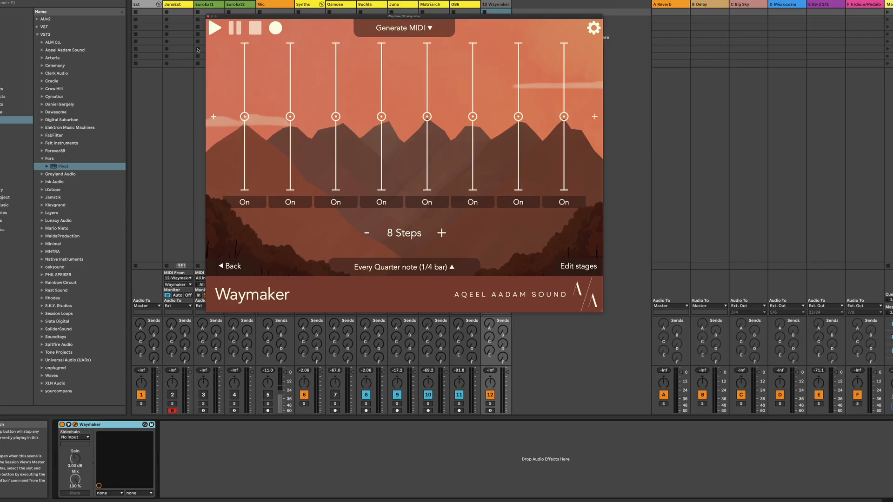
# Record the sequencer's output into the first clip slot of the JunoExt track and examine the recorded clip's notes.
pyautogui.click(169, 17)
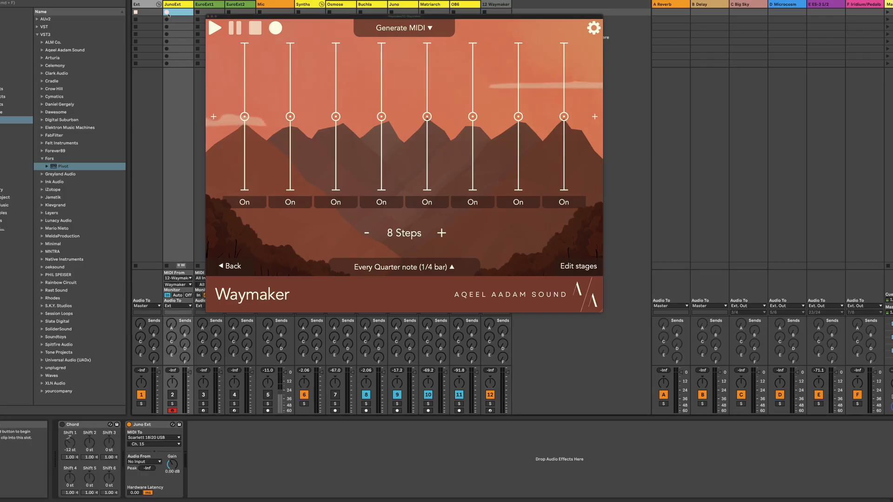
pyautogui.click(166, 12)
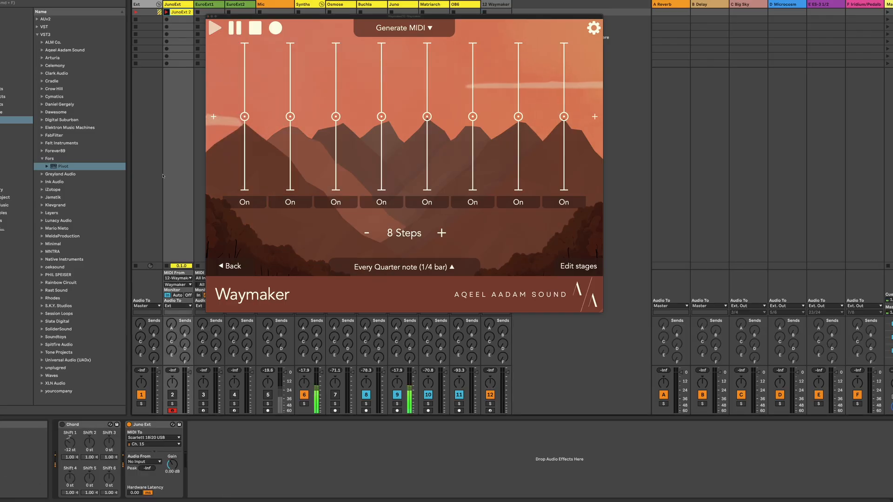
pyautogui.doubleClick(179, 12)
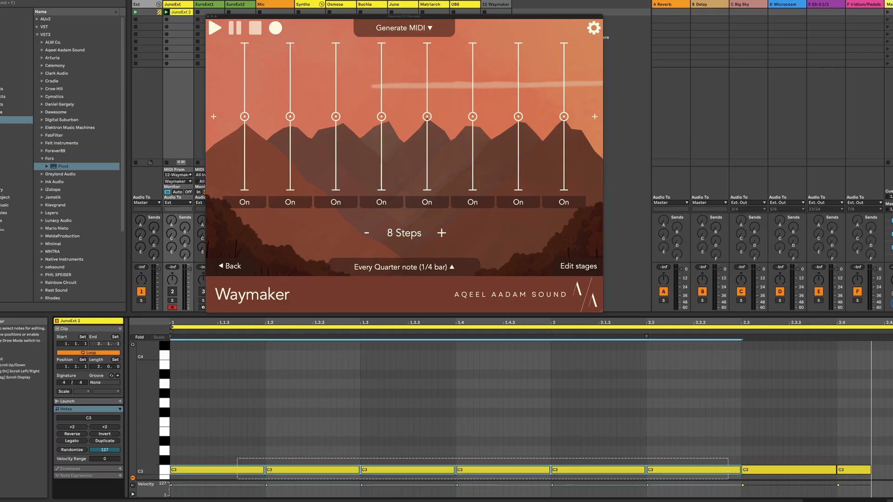
pyautogui.moveTo(147, 470); pyautogui.dragTo(121, 433)
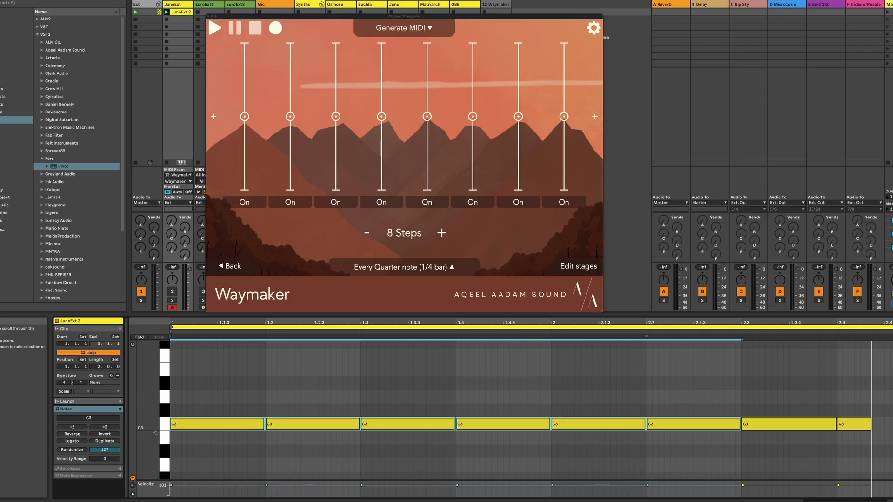
pyautogui.click(217, 401)
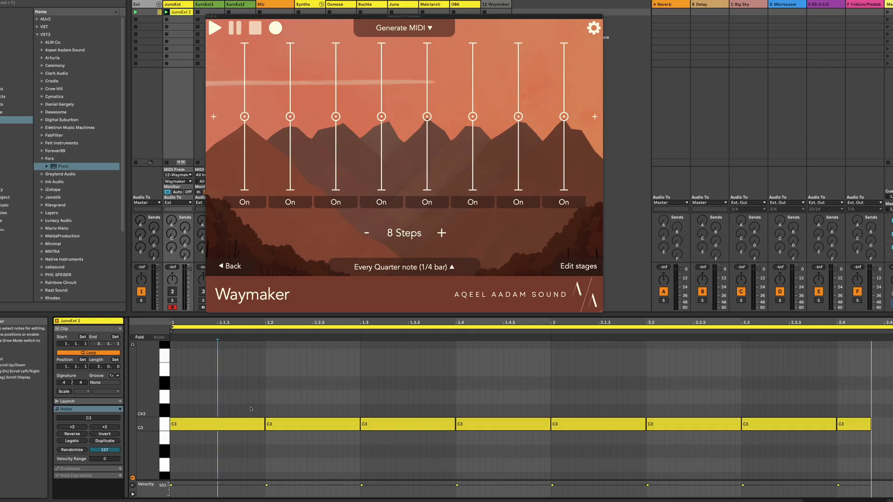
pyautogui.click(246, 407)
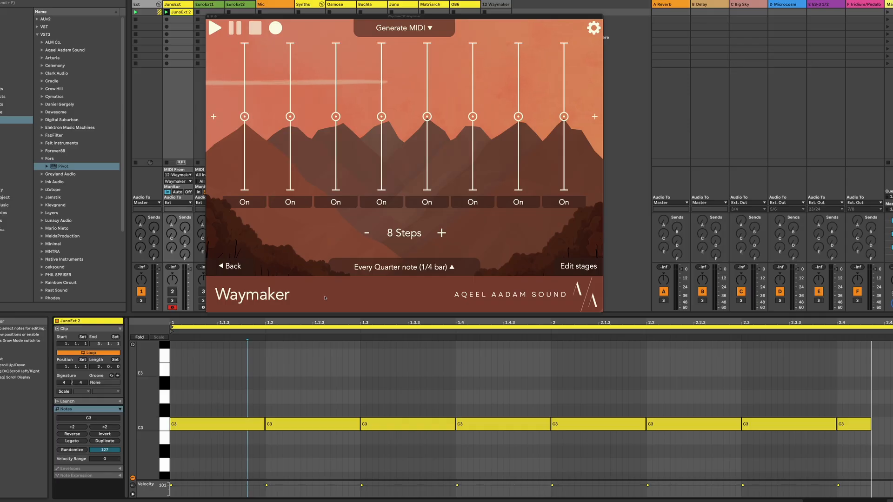
# Set the Step sequencer to advance when a note is received.
pyautogui.click(376, 266)
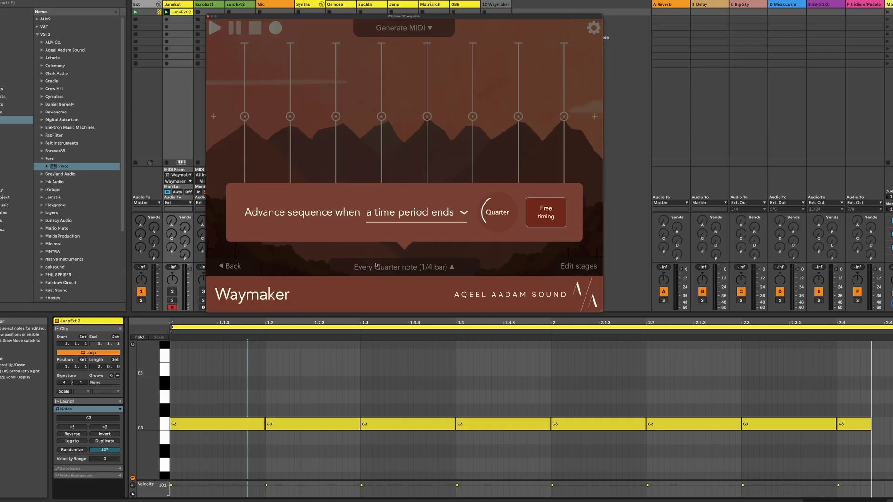
pyautogui.click(414, 213)
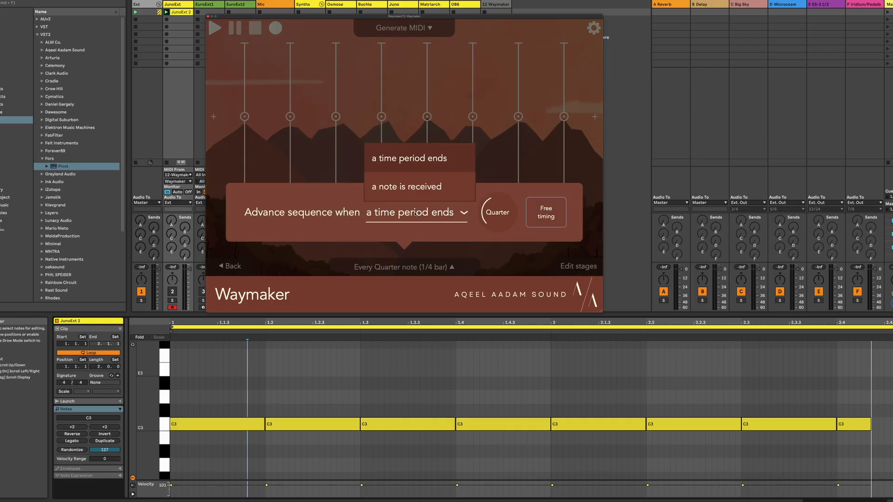
pyautogui.click(414, 188)
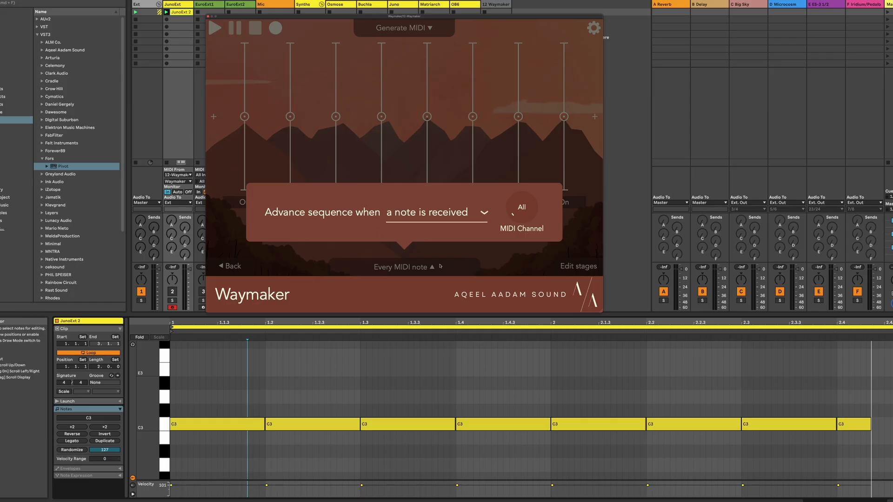
pyautogui.click(419, 266)
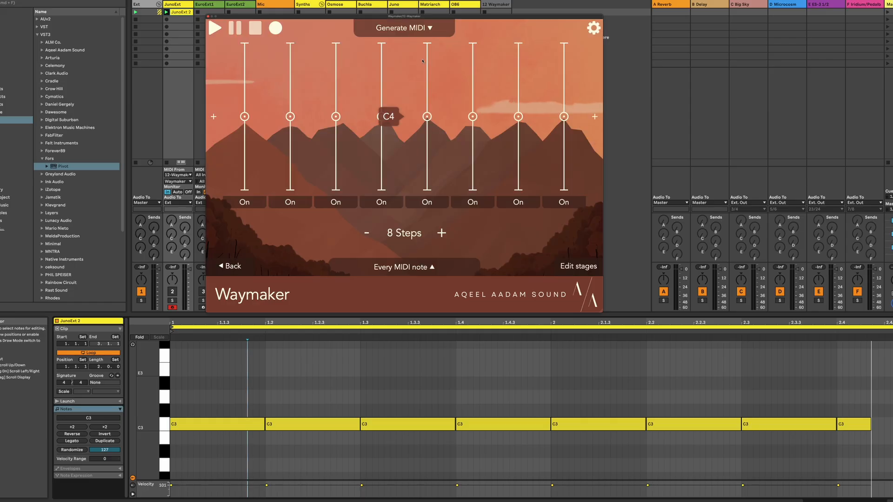
# Review the Generate MIDI settings of the note-triggered Step sequencer, including its note length mode.
pyautogui.click(412, 29)
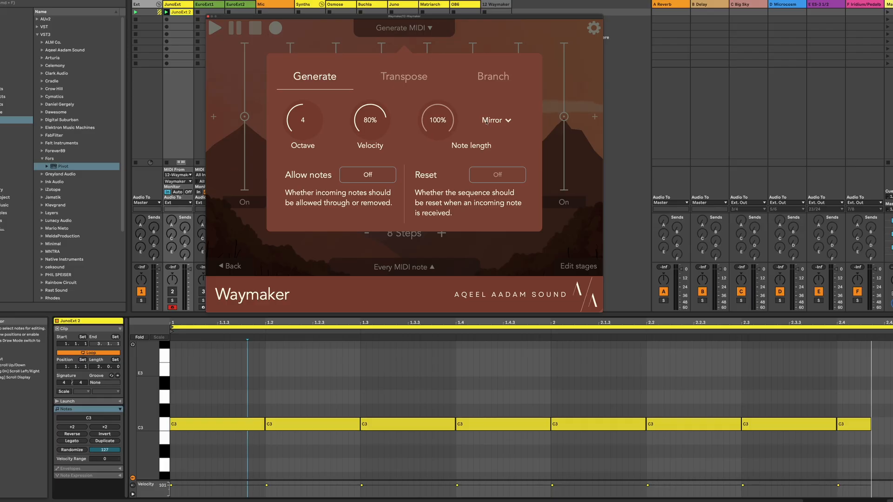
pyautogui.click(334, 40)
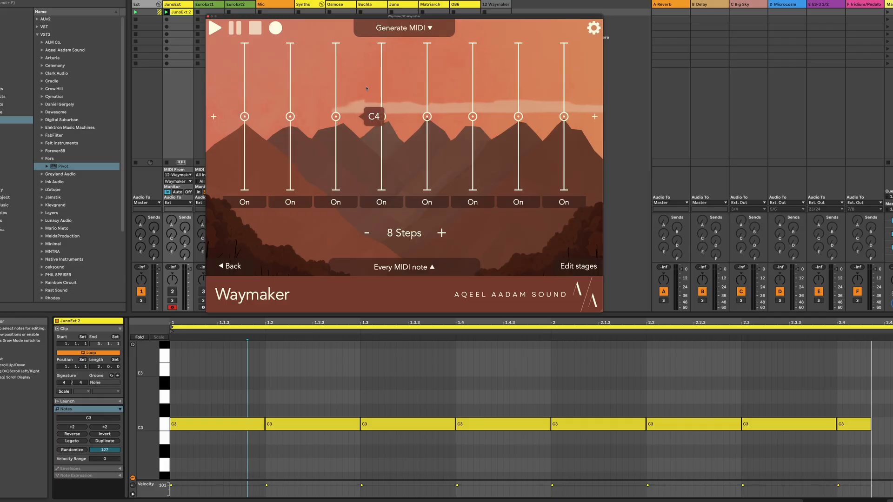
pyautogui.click(409, 30)
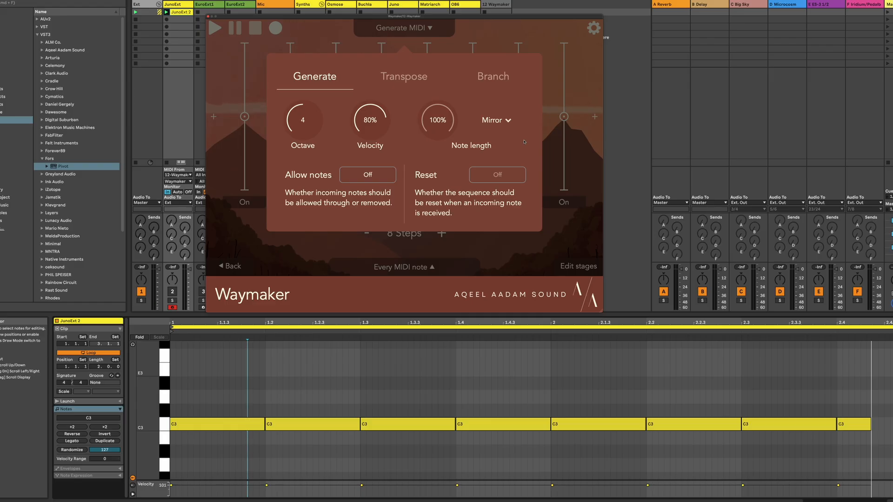
pyautogui.click(482, 38)
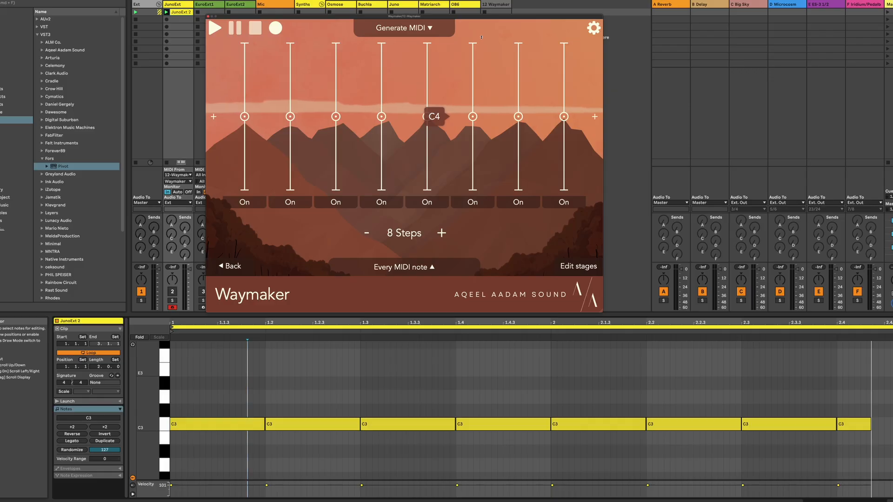
# Add a Beat utility sequencer ahead of the Step sequencer in the chain.
pyautogui.click(216, 108)
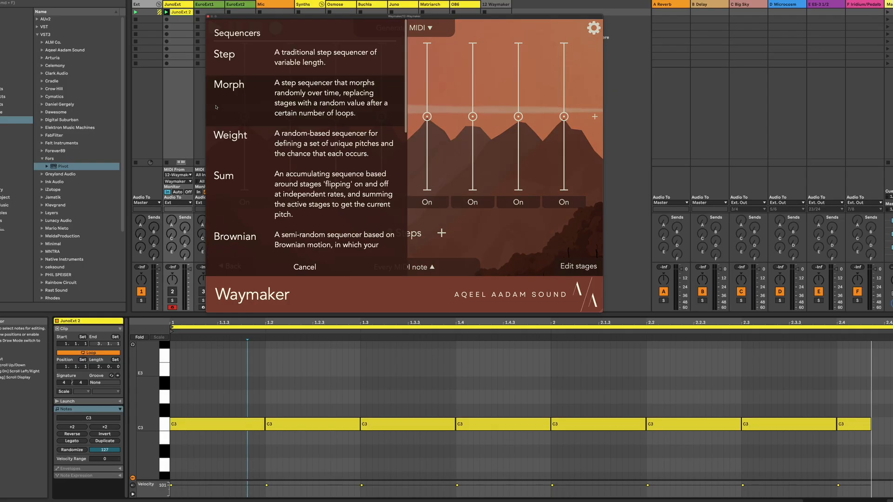
pyautogui.scroll(-5, 286, 178)
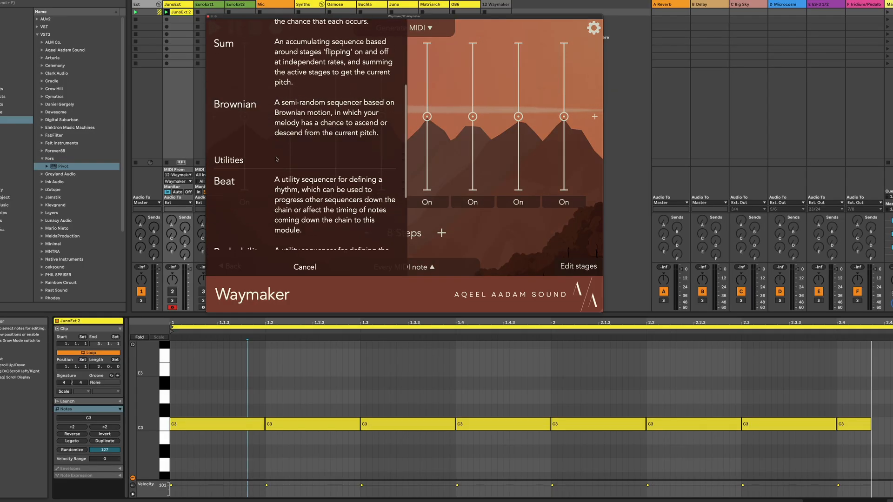
pyautogui.click(340, 205)
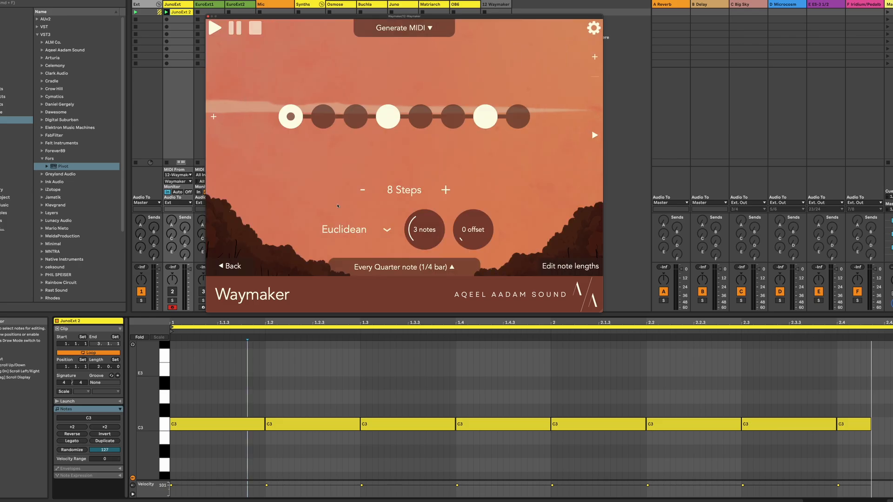
# In the Step sequencer, set the second step to A4 (+9) and the third to G4 (+7), and raise the fourth slightly.
pyautogui.click(595, 153)
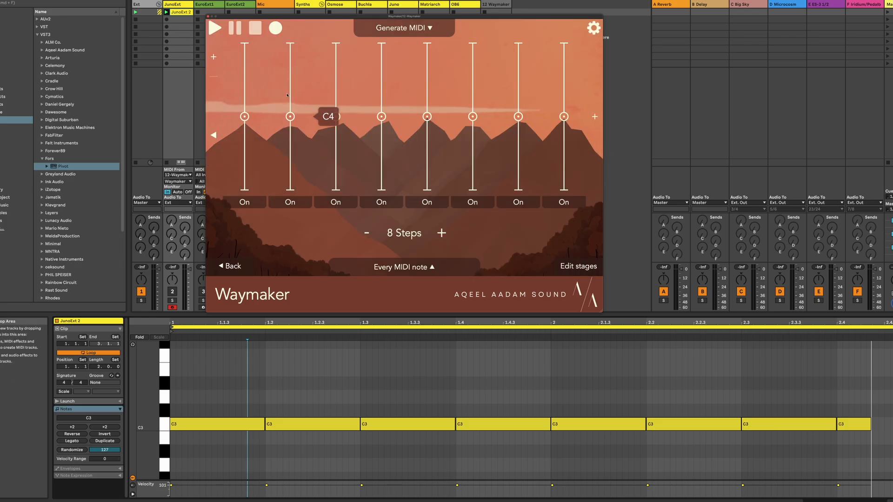
pyautogui.moveTo(291, 116); pyautogui.dragTo(292, 89)
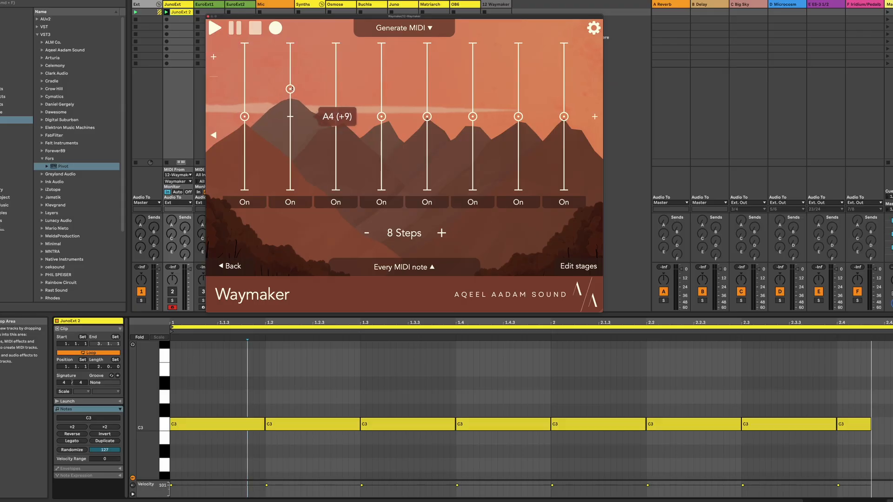
pyautogui.moveTo(336, 117); pyautogui.dragTo(337, 93)
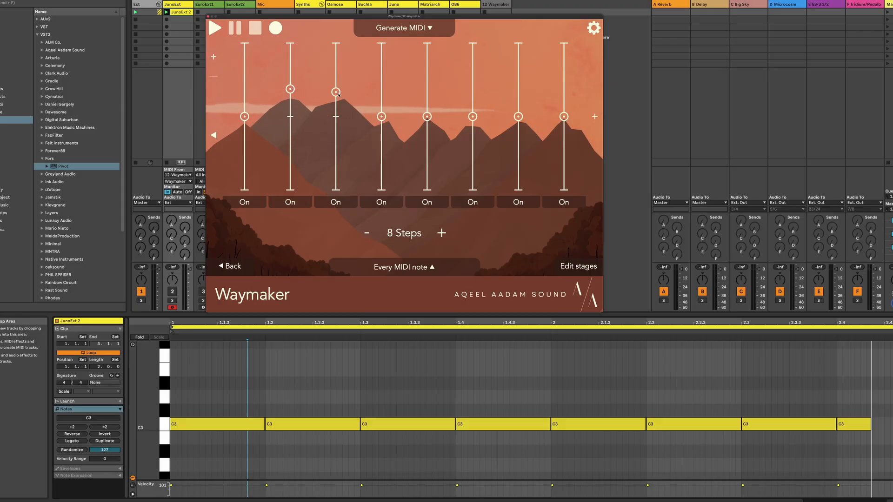
pyautogui.moveTo(381, 116); pyautogui.dragTo(381, 104)
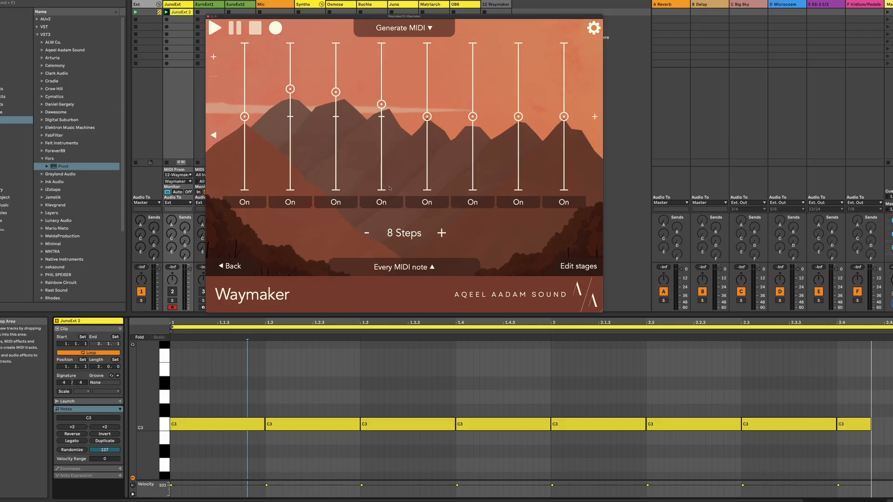
# Reduce the Step sequencer's length to 4 steps.
pyautogui.click(365, 233)
pyautogui.click(364, 233)
pyautogui.click(365, 234)
pyautogui.click(365, 235)
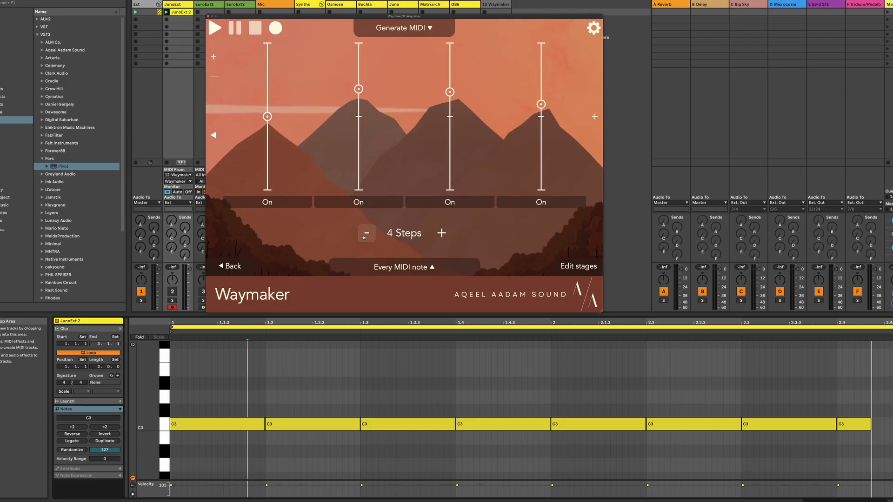
# Open the Beat sequencer for editing and turn on the fifth beat of its eight-step rhythm.
pyautogui.click(228, 266)
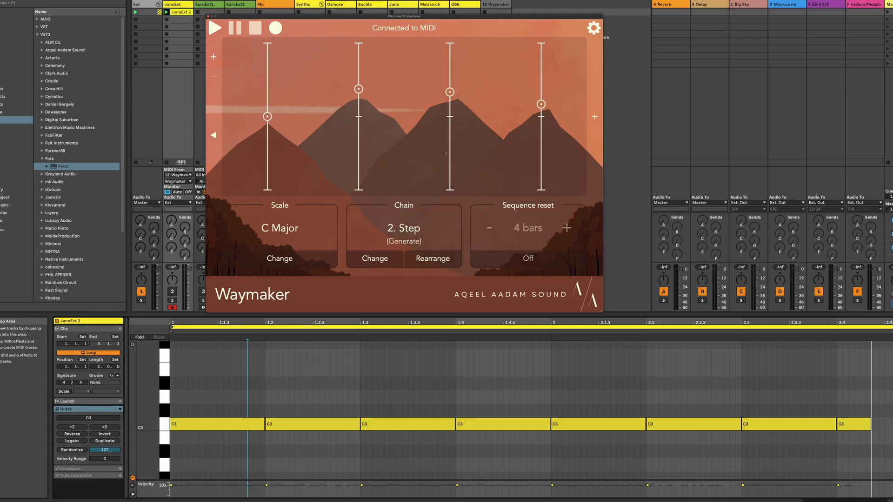
pyautogui.click(214, 135)
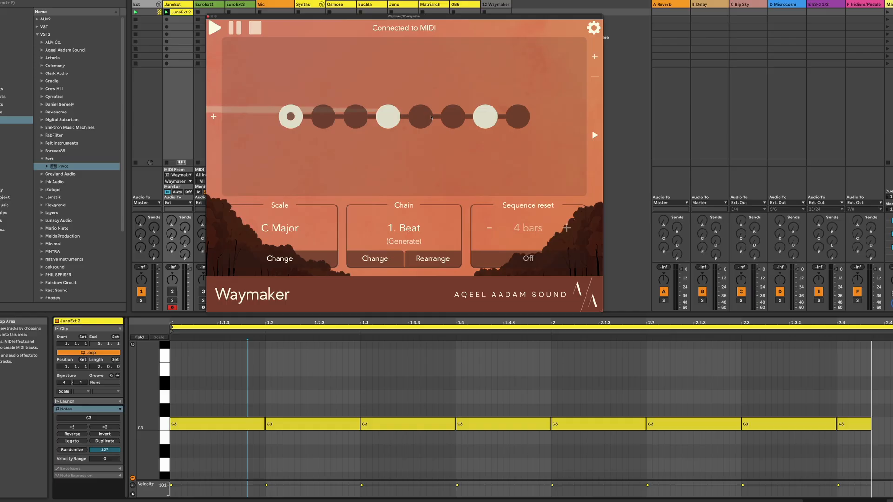
pyautogui.click(431, 117)
pyautogui.click(421, 117)
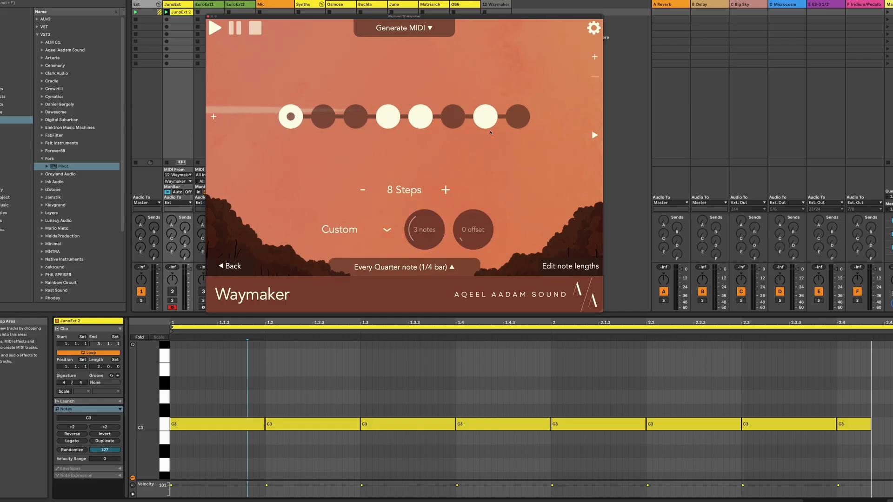
# Set the Beat sequencer to advance every eighth note (1/8 bar) and check the Step sequencer it drives.
pyautogui.click(435, 267)
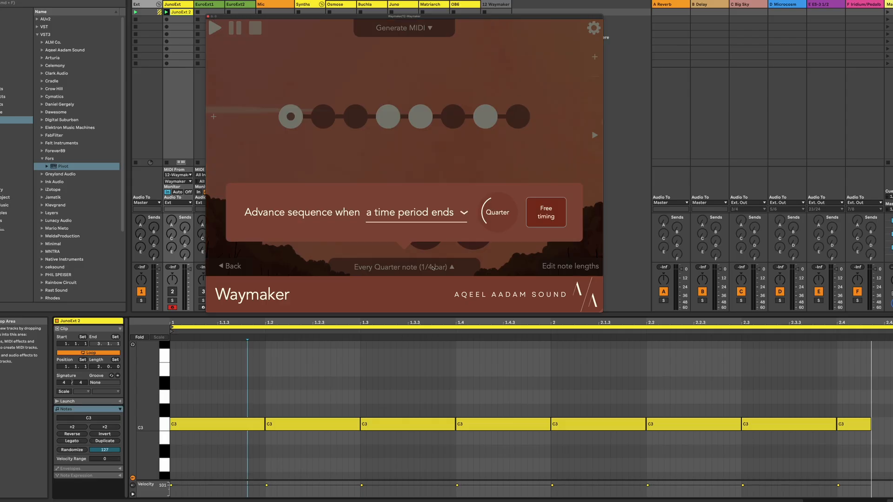
pyautogui.moveTo(511, 206); pyautogui.dragTo(507, 219)
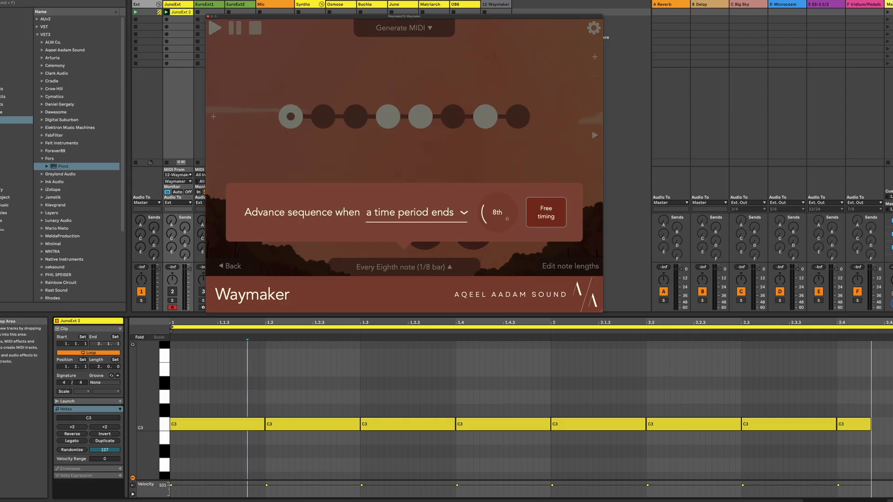
pyautogui.click(511, 171)
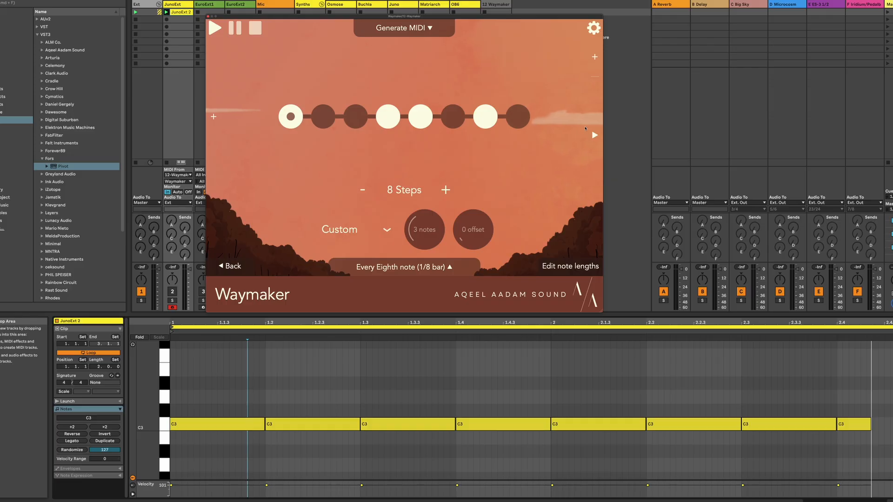
pyautogui.click(594, 135)
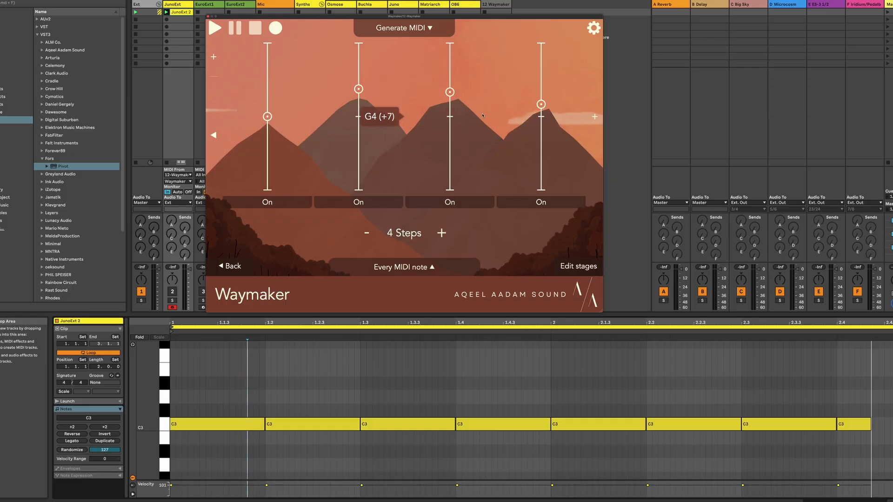
pyautogui.click(214, 135)
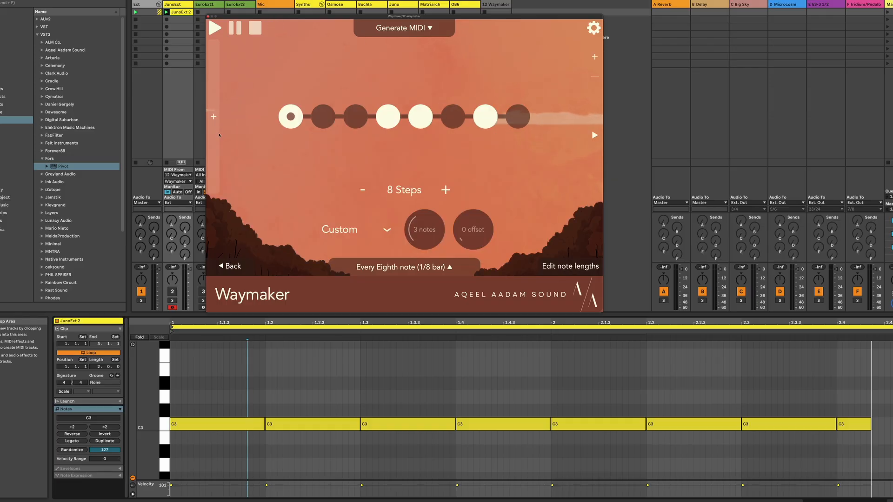
# Record the combined pattern into the second clip slot of the JunoExt track and select the first bar's A3, G3 and E3 notes.
pyautogui.click(173, 20)
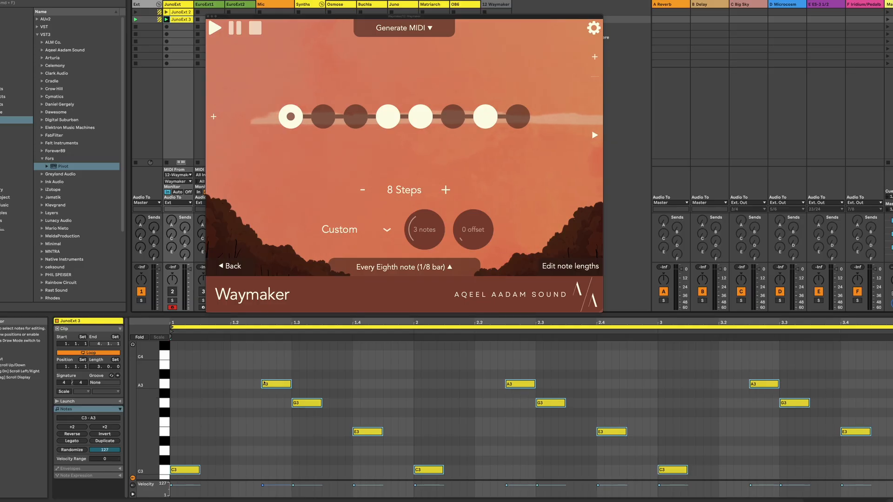
pyautogui.moveTo(264, 371); pyautogui.dragTo(408, 453)
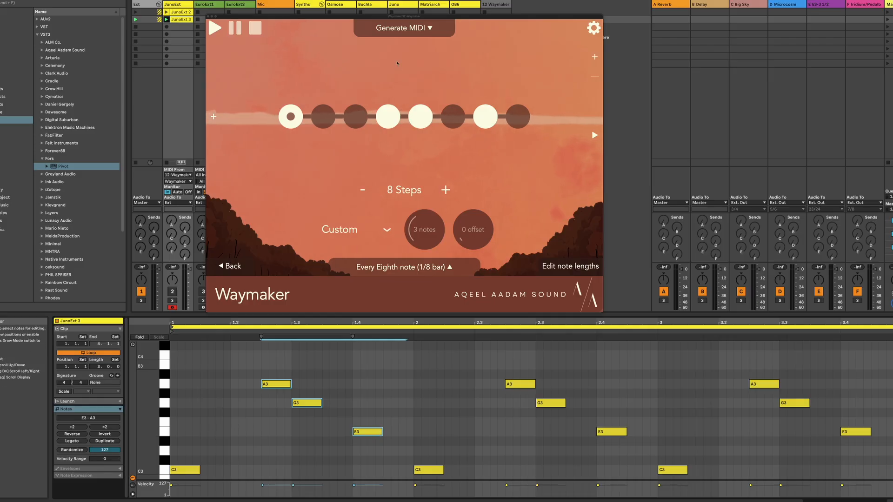
# Check the Beat sequencer's MIDI generation settings and set the Step sequencer's note length to Hold until next note starts.
pyautogui.click(393, 29)
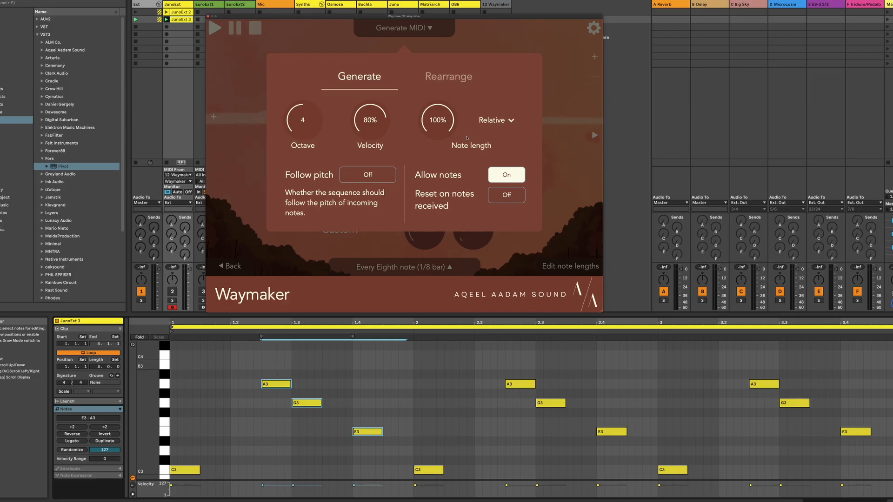
pyautogui.click(495, 35)
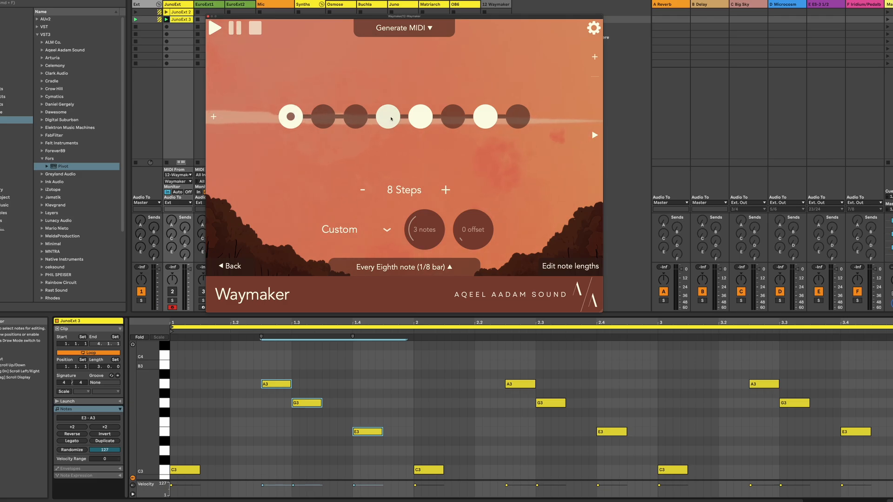
pyautogui.click(596, 119)
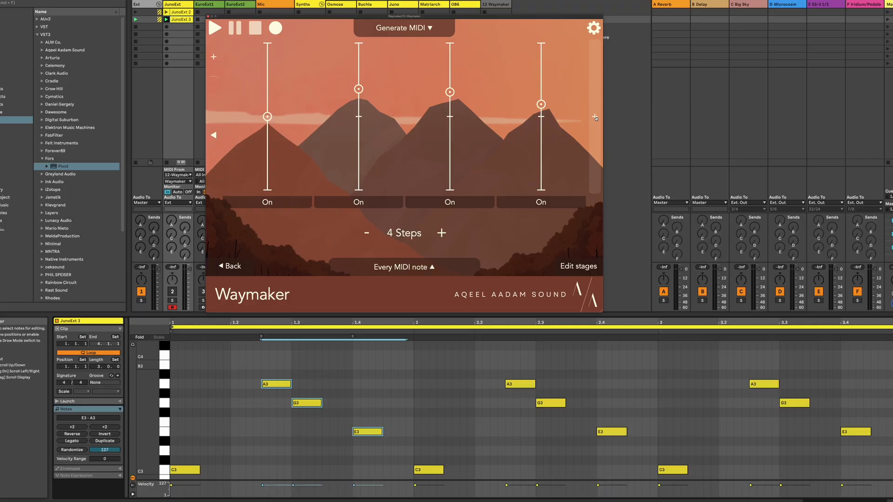
pyautogui.click(414, 28)
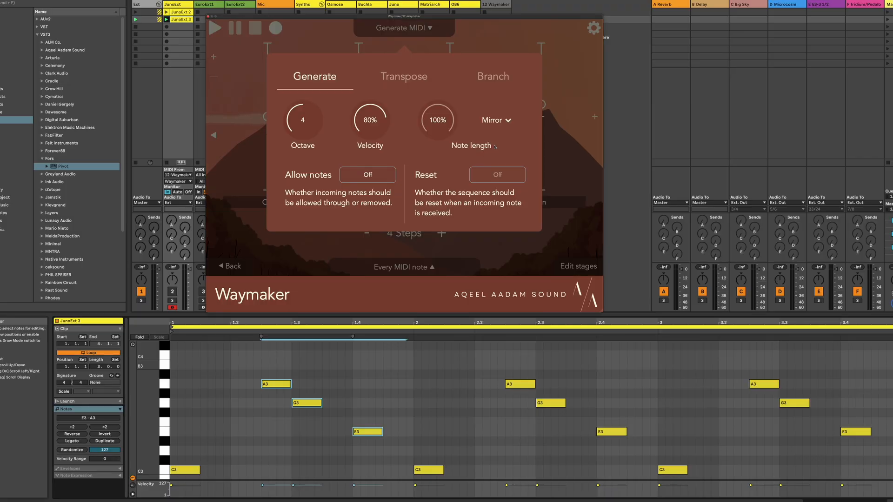
pyautogui.click(498, 119)
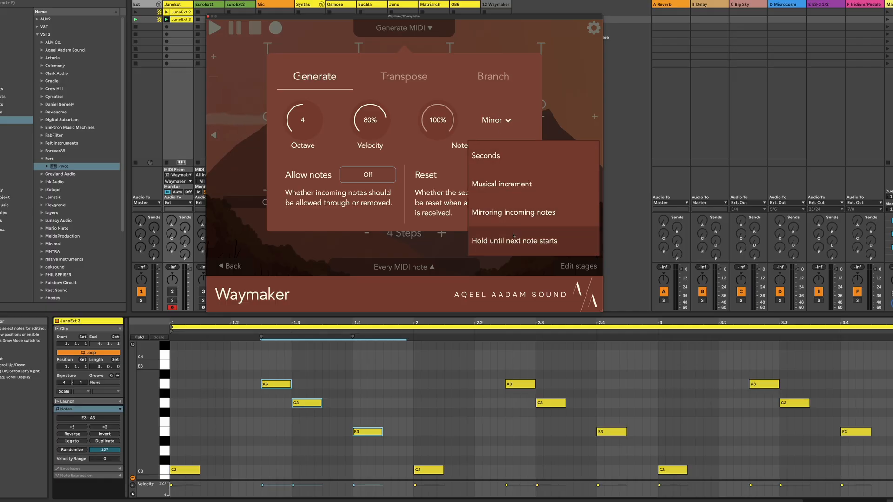
pyautogui.click(544, 246)
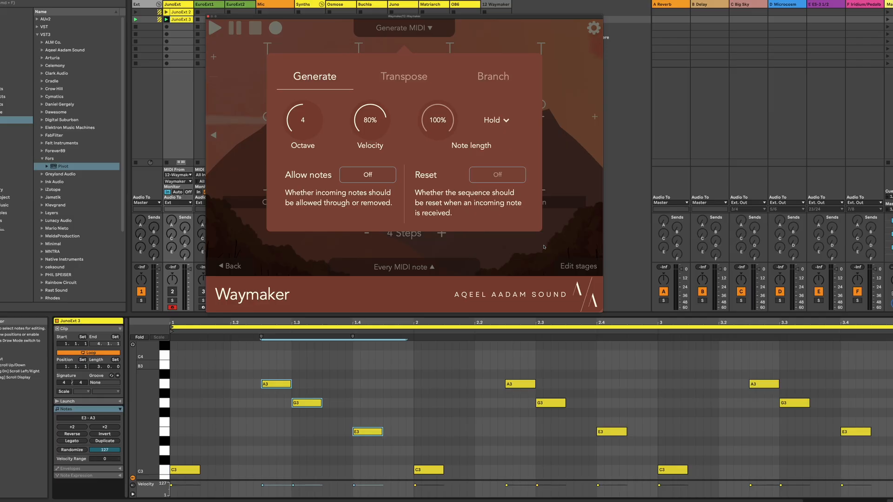
pyautogui.click(404, 28)
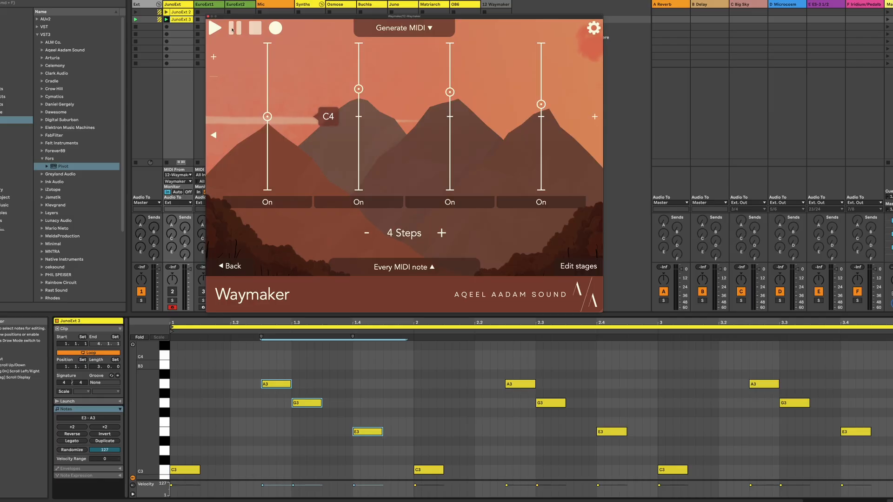
# Record the held-note pattern into the third clip slot of the JunoExt track and deselect the recorded notes.
pyautogui.click(173, 26)
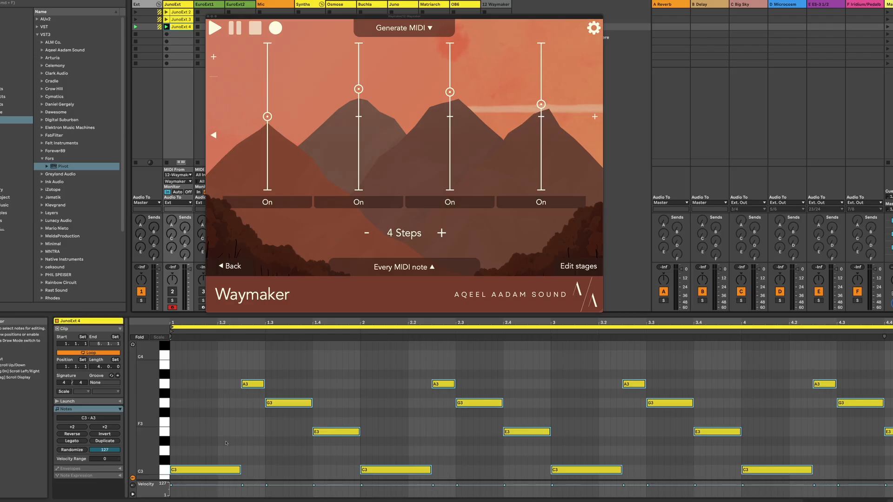
pyautogui.click(244, 452)
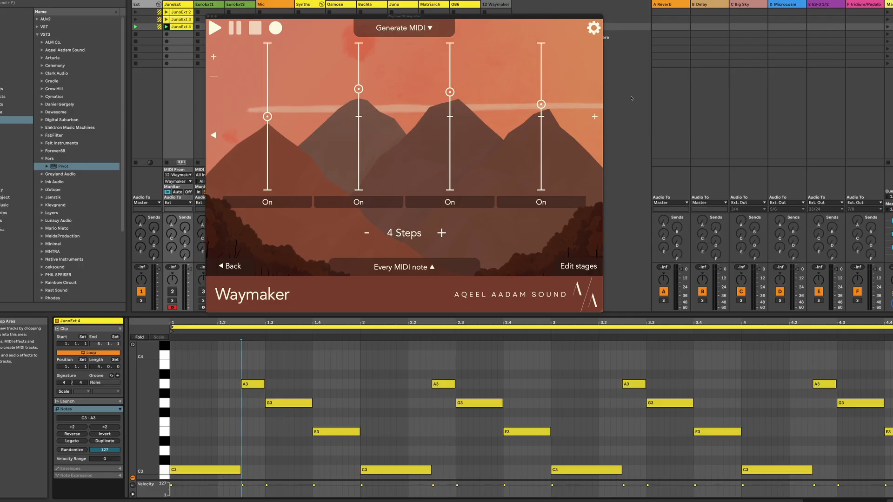
# Add a Chord utility after the Step sequencer and play the chain to hear its harmonies.
pyautogui.click(594, 117)
pyautogui.scroll(-10, 289, 191)
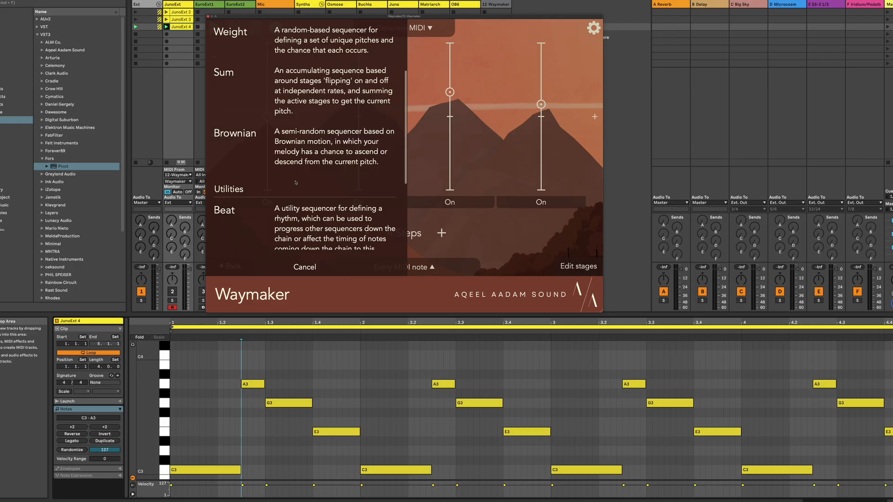
pyautogui.click(289, 190)
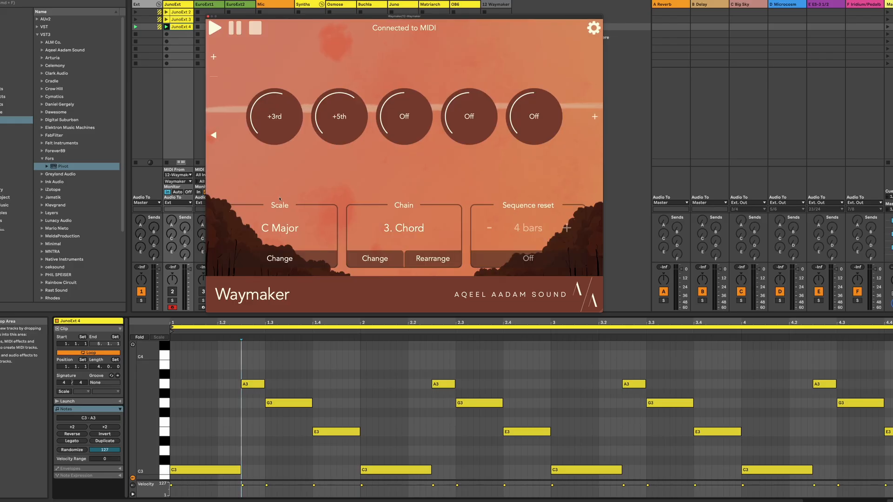
pyautogui.press('space')
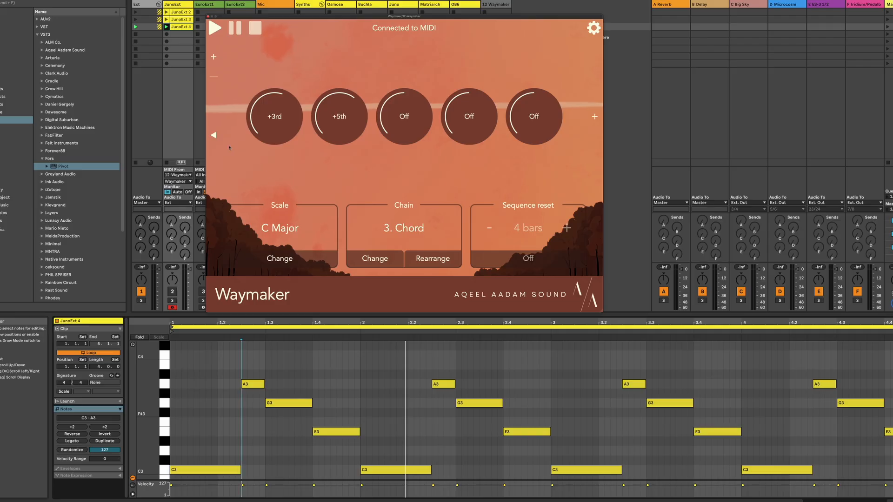
# Review the Beat sequencer's rhythm and the Step sequencer's MIDI generation settings.
pyautogui.click(213, 135)
pyautogui.click(214, 135)
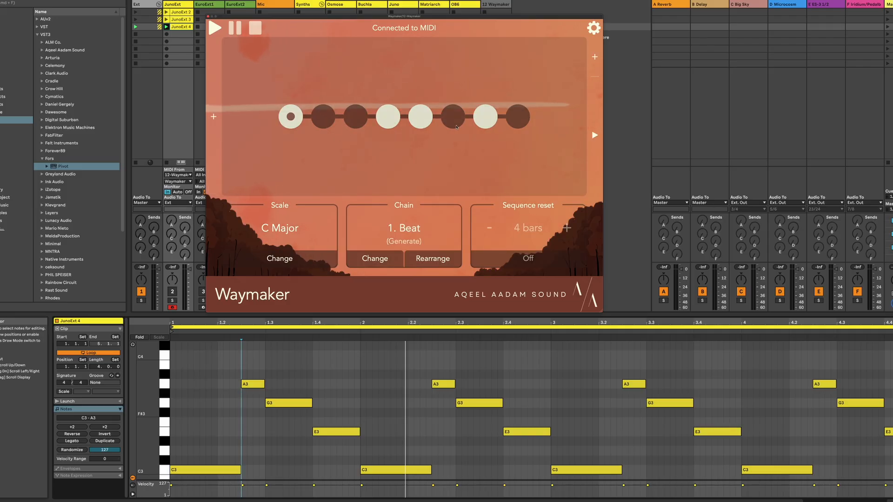
pyautogui.click(595, 135)
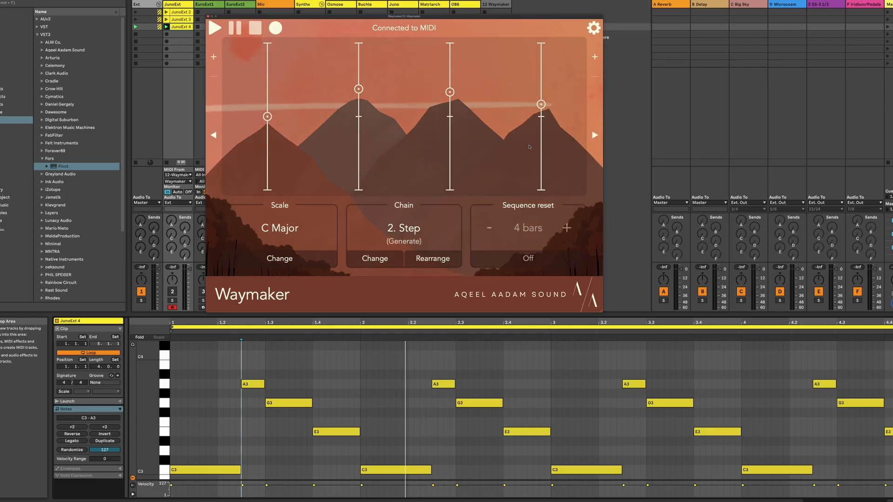
pyautogui.click(403, 109)
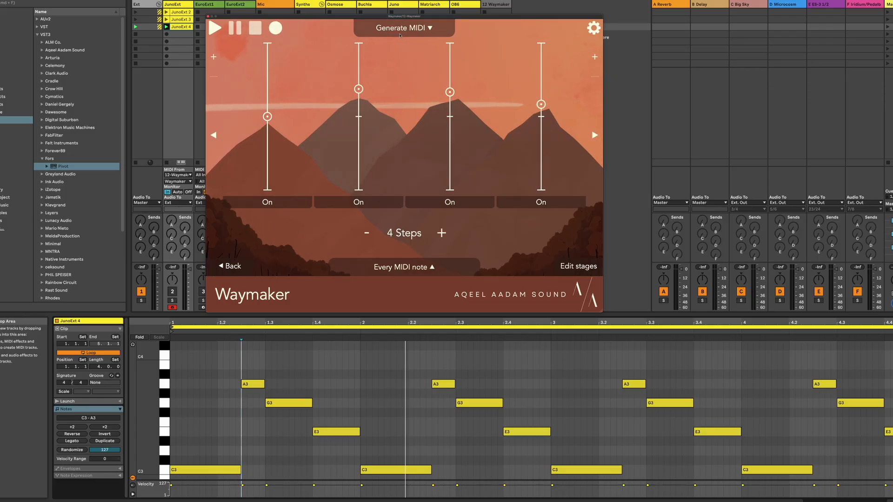
pyautogui.click(400, 34)
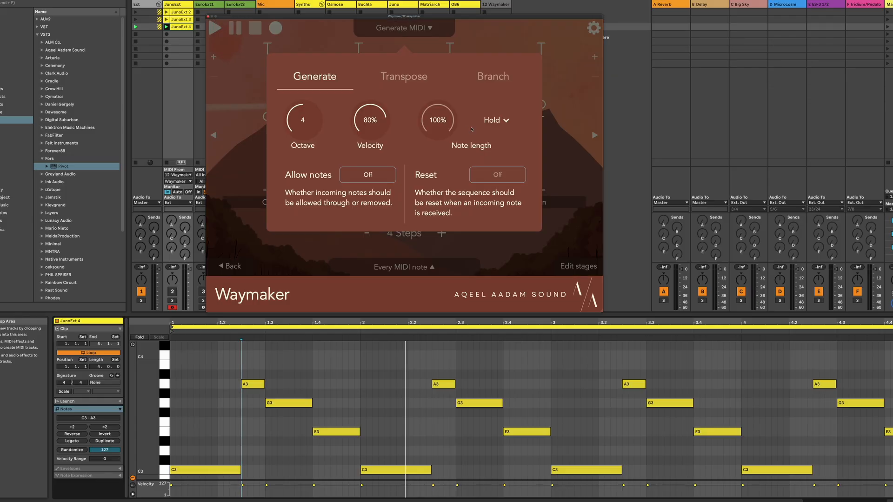
pyautogui.click(480, 31)
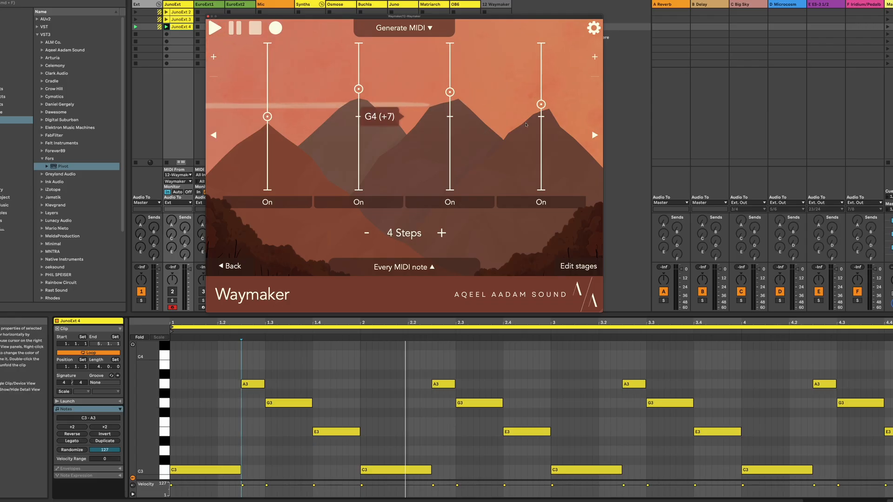
# Delete the Chord utility from the end of the chain.
pyautogui.click(594, 135)
pyautogui.click(375, 259)
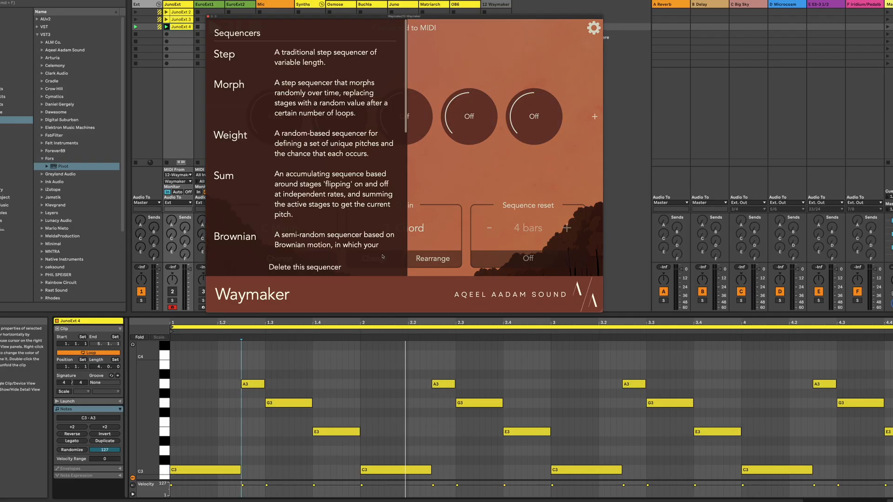
pyautogui.click(225, 55)
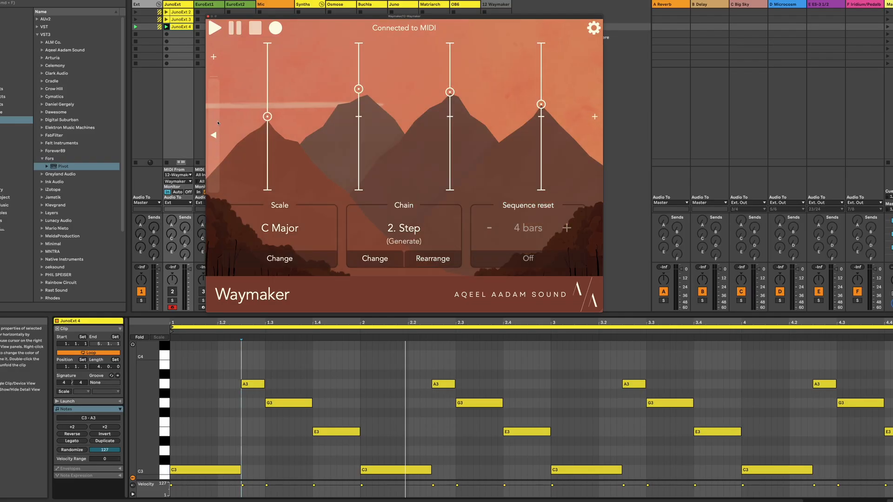
# Insert a Probability utility between the Beat and Step sequencers and check the order of the chain.
pyautogui.click(213, 57)
pyautogui.scroll(-5, 262, 155)
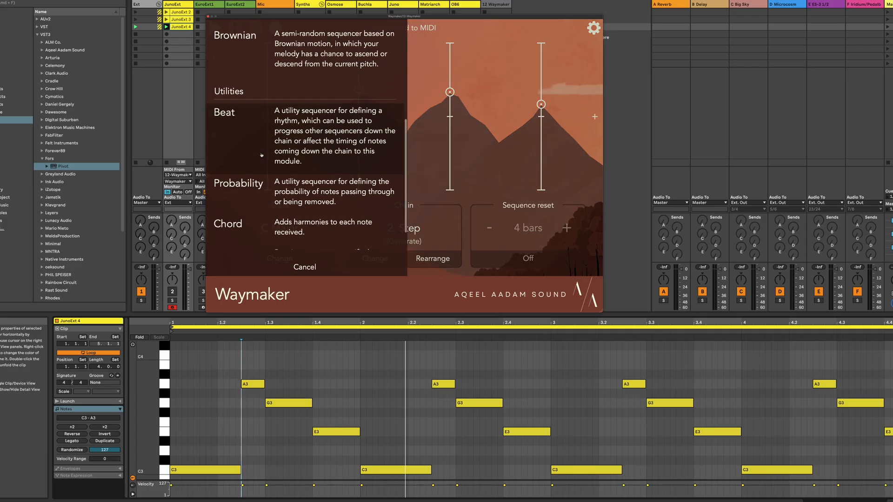
pyautogui.scroll(-2, 262, 155)
pyautogui.click(276, 157)
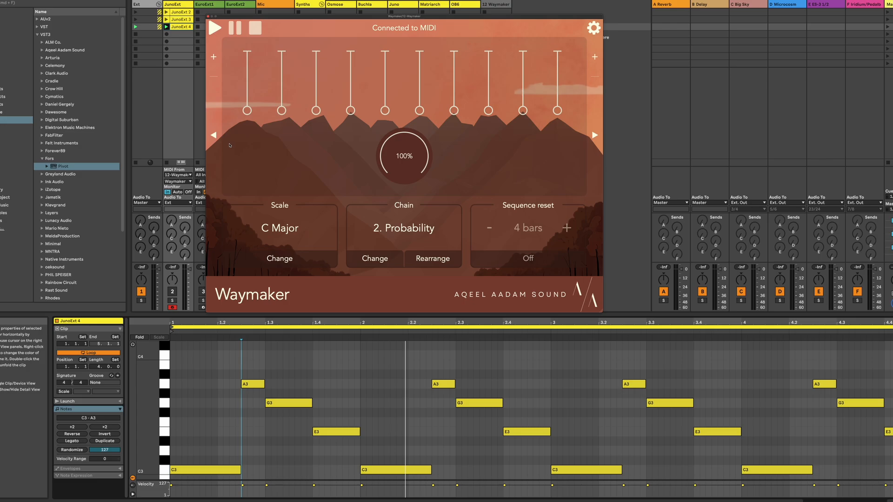
pyautogui.click(213, 135)
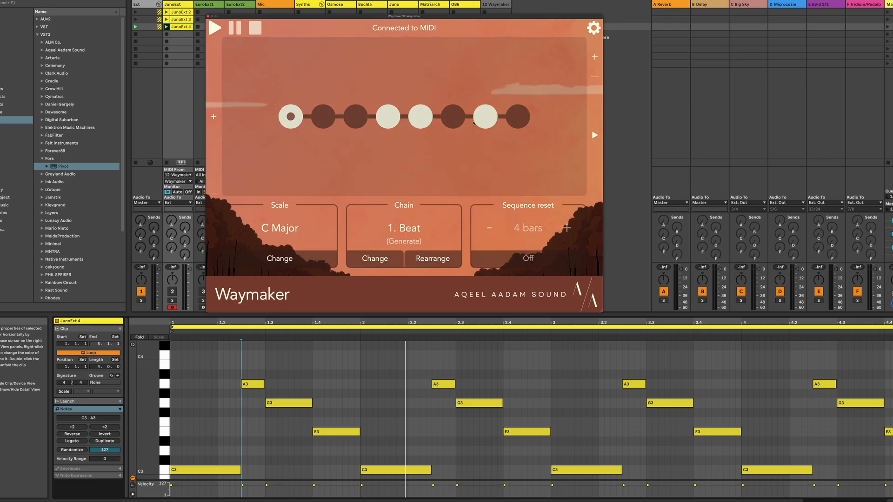
pyautogui.click(595, 135)
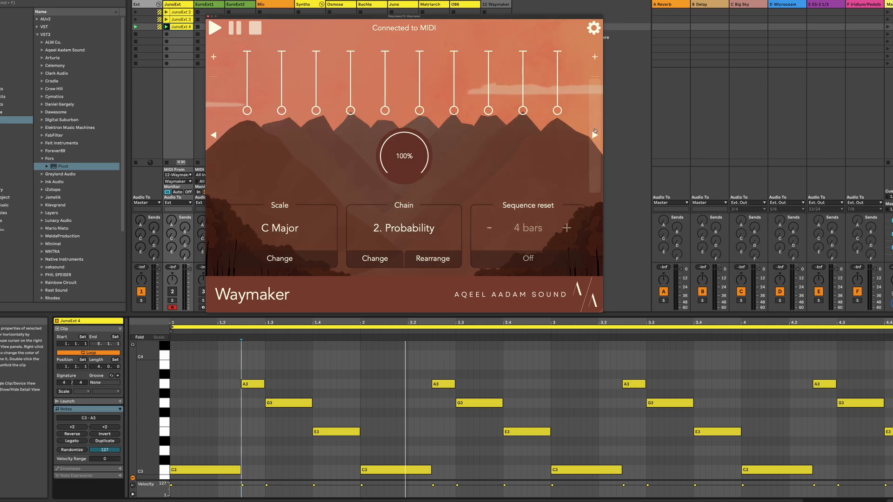
pyautogui.click(594, 135)
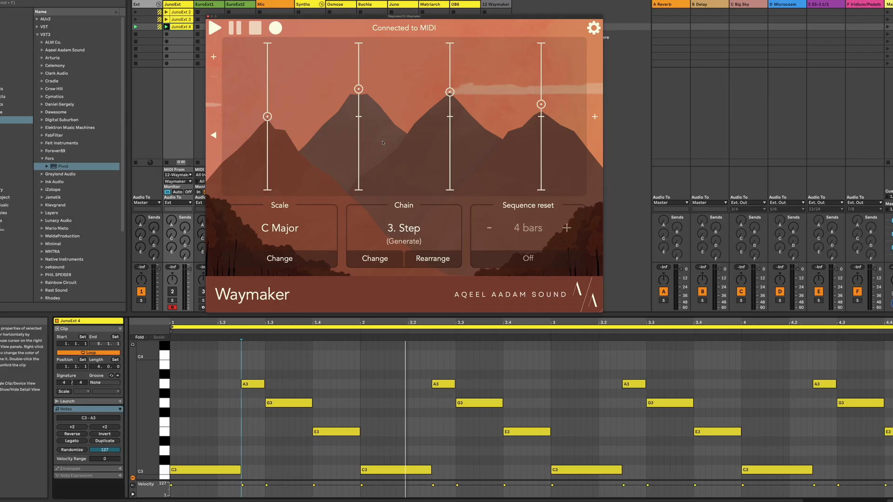
pyautogui.click(214, 135)
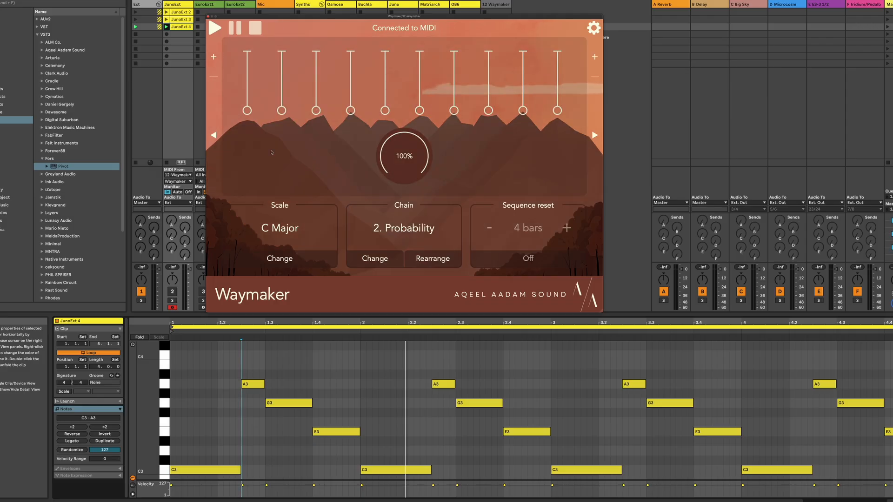
# Set the Probability utility's overall chance to 76% and review the neighbouring sequencers in the chain.
pyautogui.click(410, 163)
pyautogui.moveTo(409, 188); pyautogui.dragTo(408, 214)
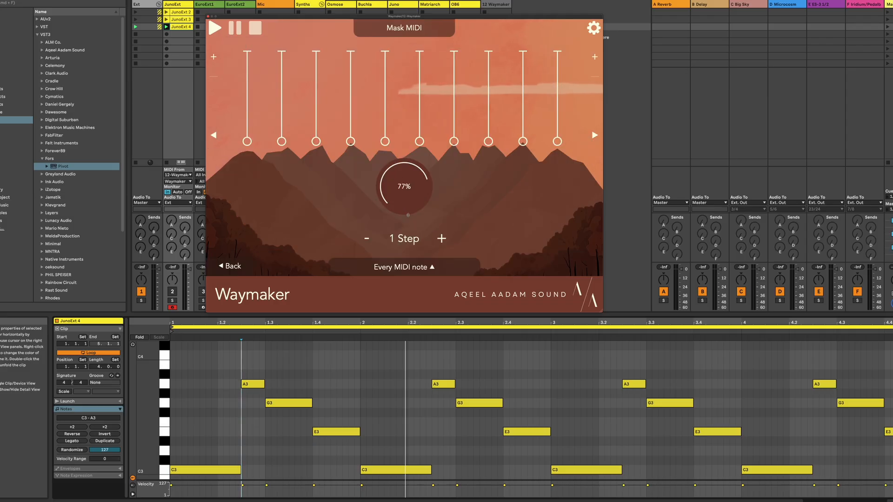
pyautogui.click(214, 135)
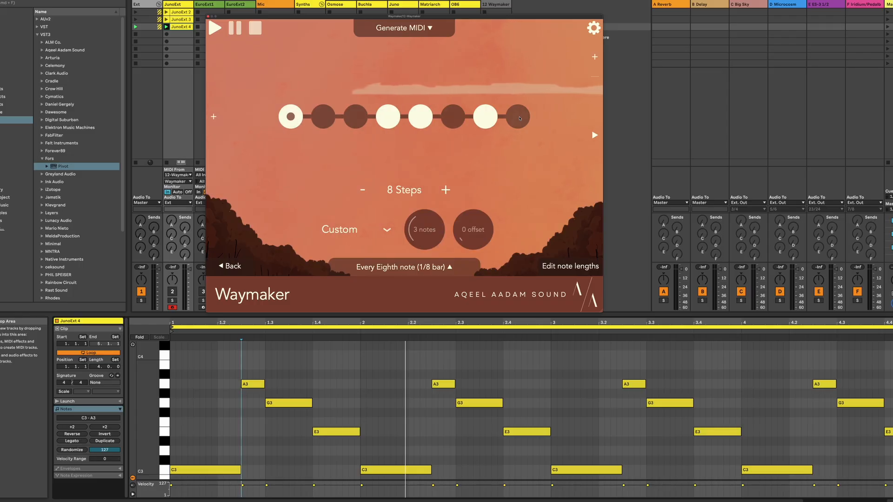
pyautogui.click(595, 135)
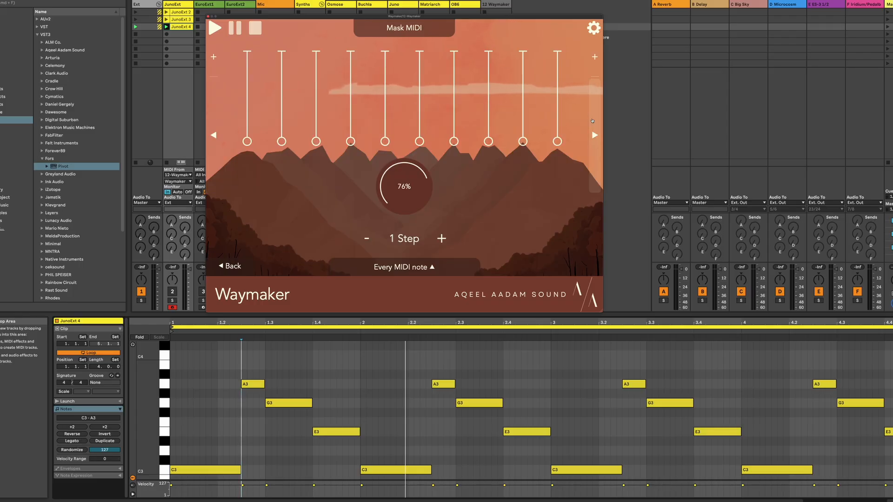
pyautogui.click(213, 135)
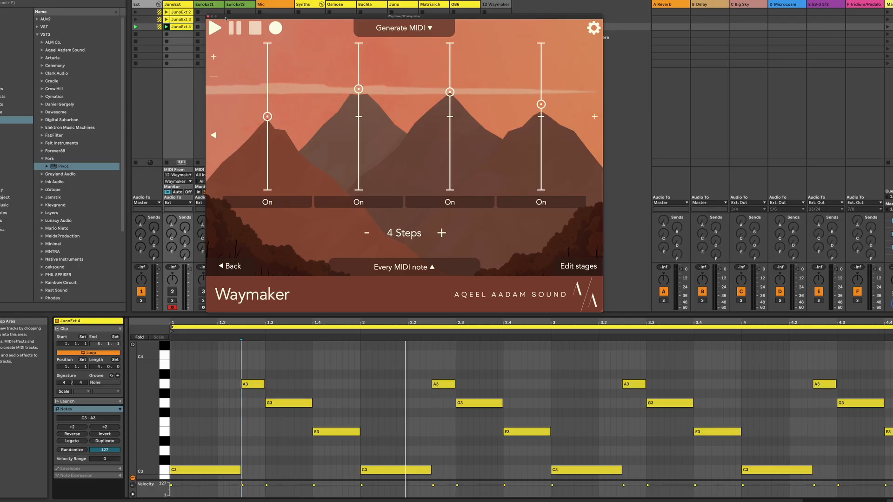
# Record the probability-masked pattern into the fourth clip slot of the JunoExt track and deselect the recorded notes.
pyautogui.click(166, 34)
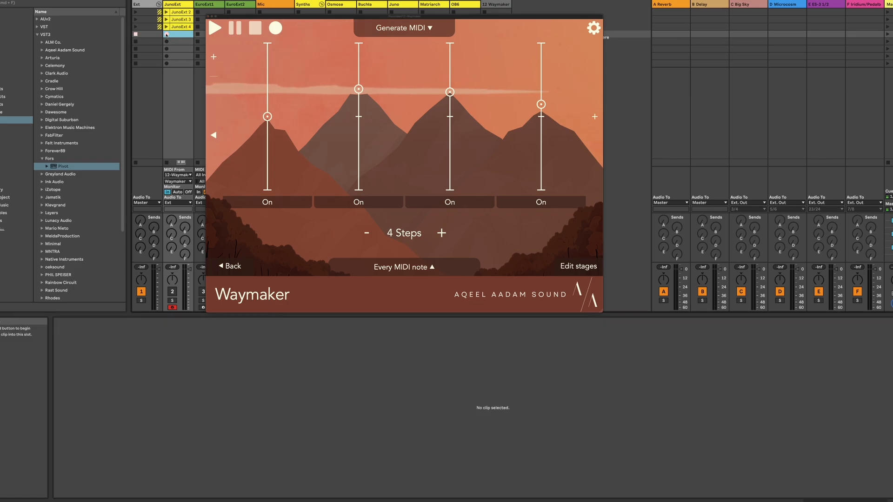
pyautogui.click(166, 35)
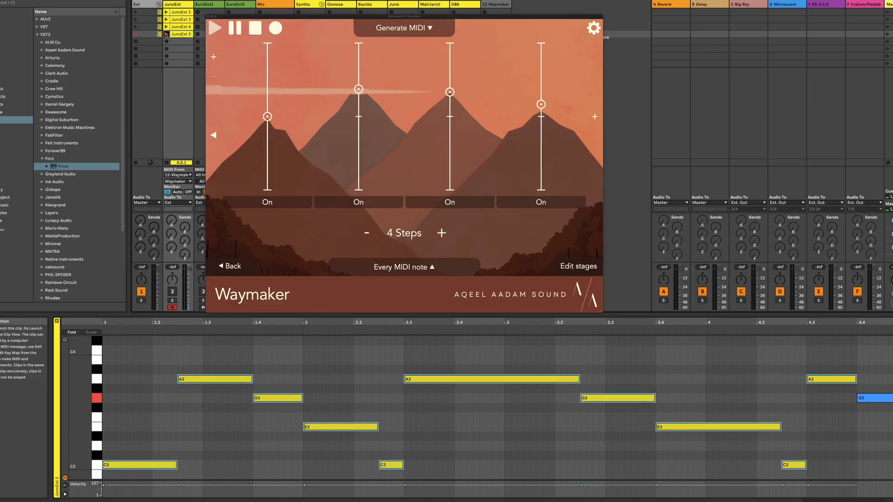
pyautogui.click(166, 34)
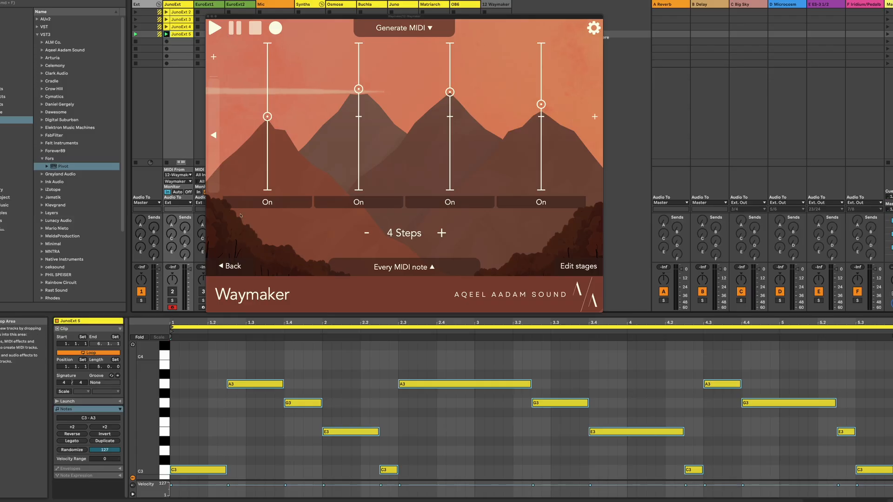
pyautogui.click(227, 388)
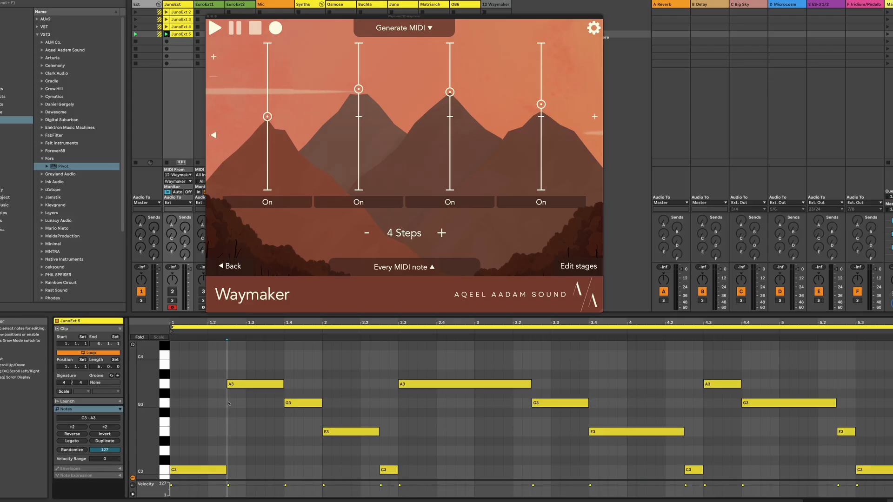
# Review the Beat sequencer's rhythm and the Probability utility that masks it.
pyautogui.click(214, 134)
pyautogui.click(214, 134)
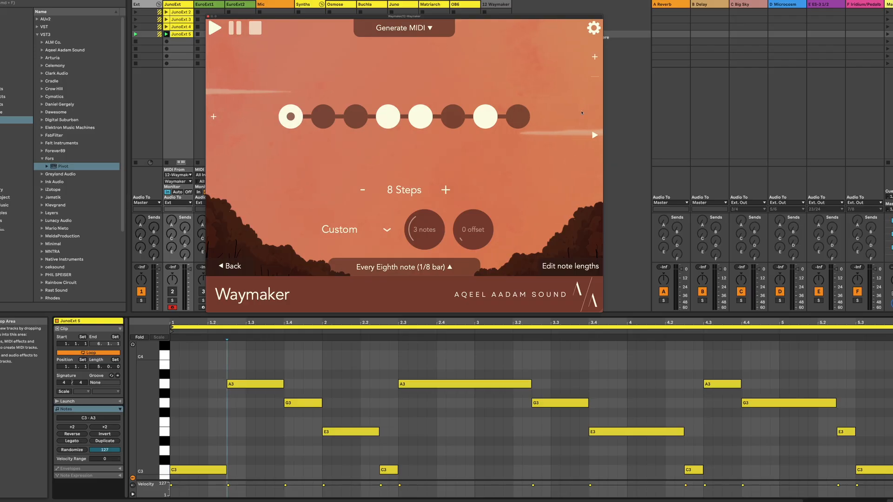
pyautogui.click(594, 135)
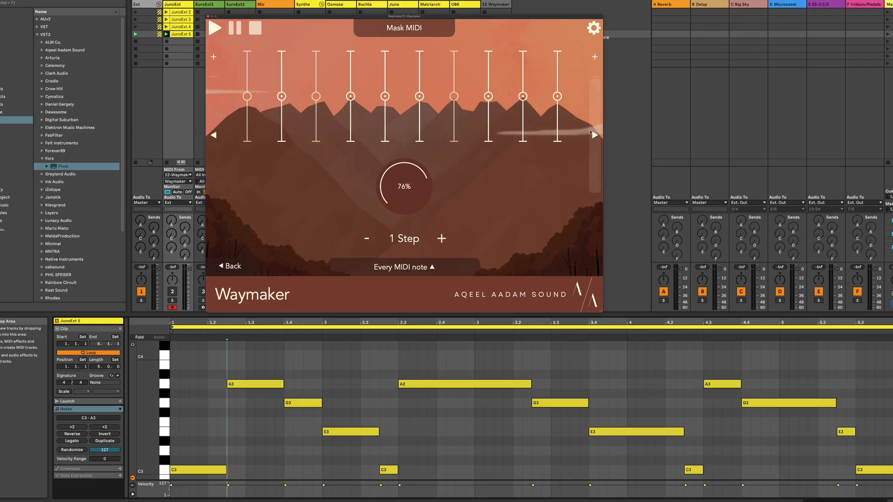
# Compare the Step sequencer's settings with the first C3, A3 and G3 notes recorded in the clip.
pyautogui.click(594, 135)
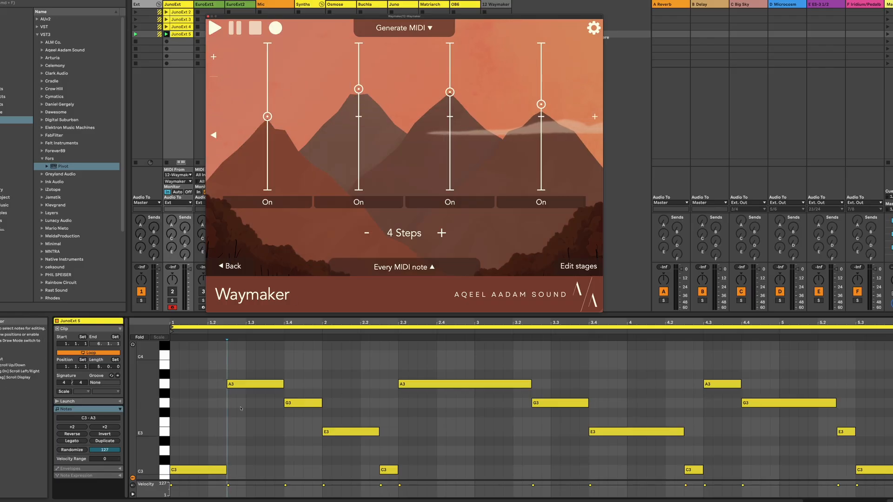
pyautogui.click(253, 384)
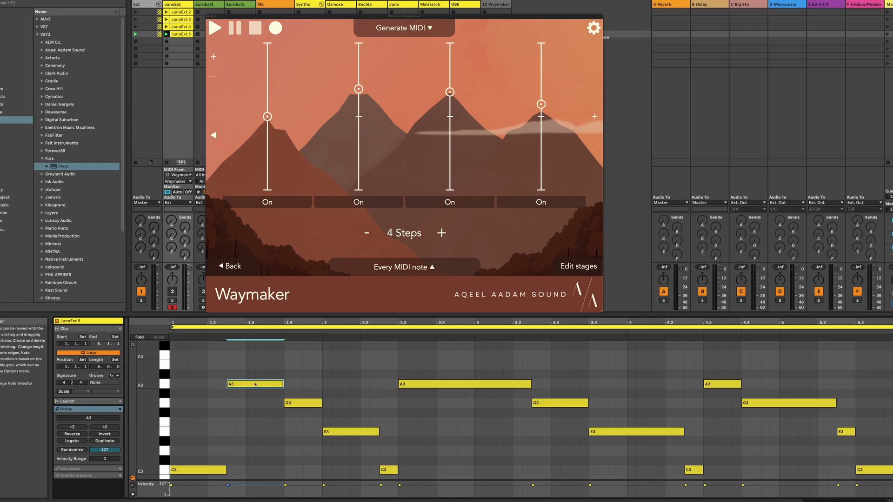
pyautogui.click(208, 471)
pyautogui.click(298, 403)
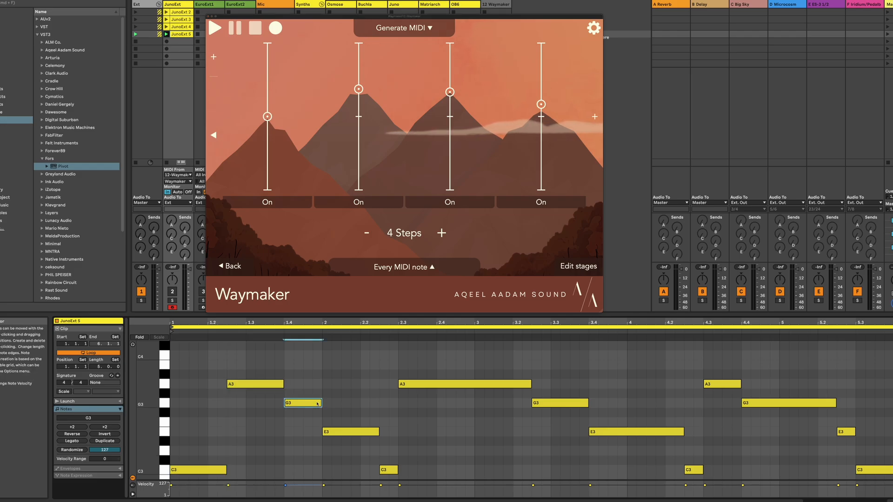
pyautogui.click(279, 384)
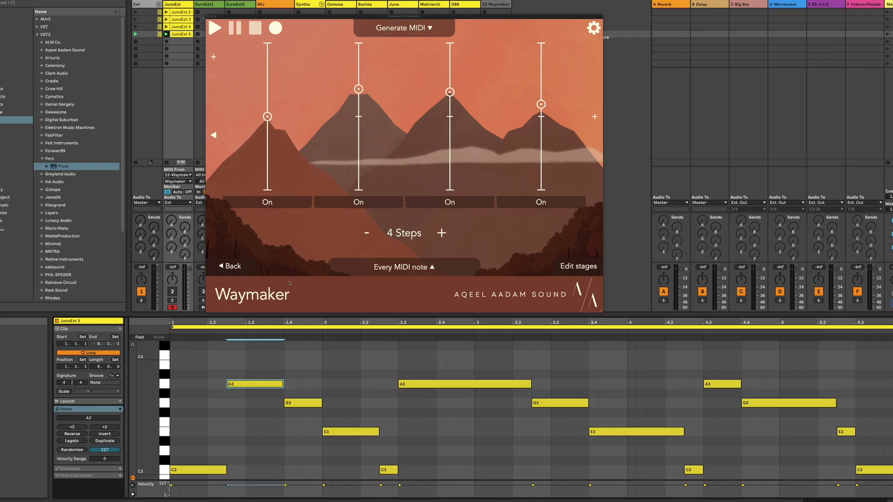
# Rearrange the chain so Step comes first, Probability second and Beat third.
pyautogui.click(234, 267)
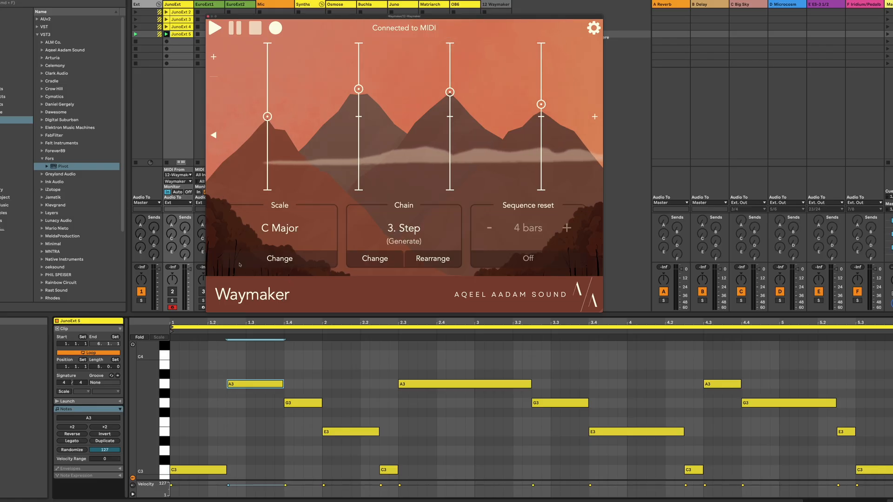
pyautogui.click(216, 156)
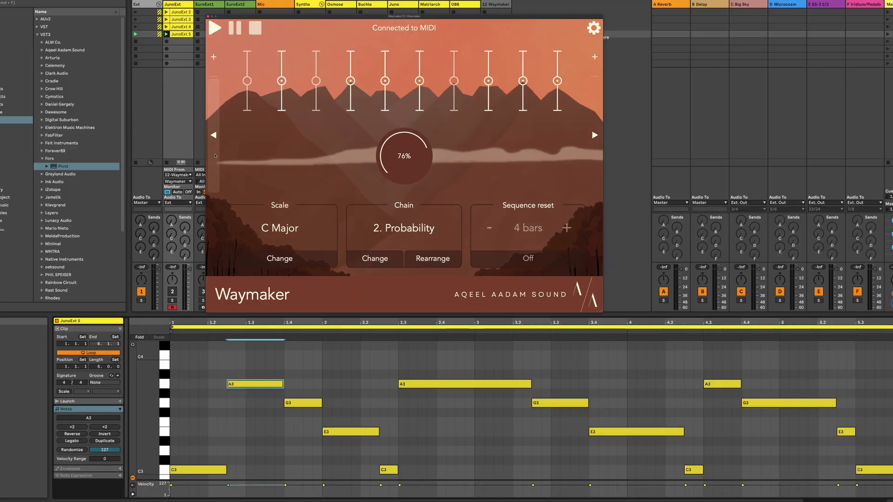
pyautogui.click(420, 260)
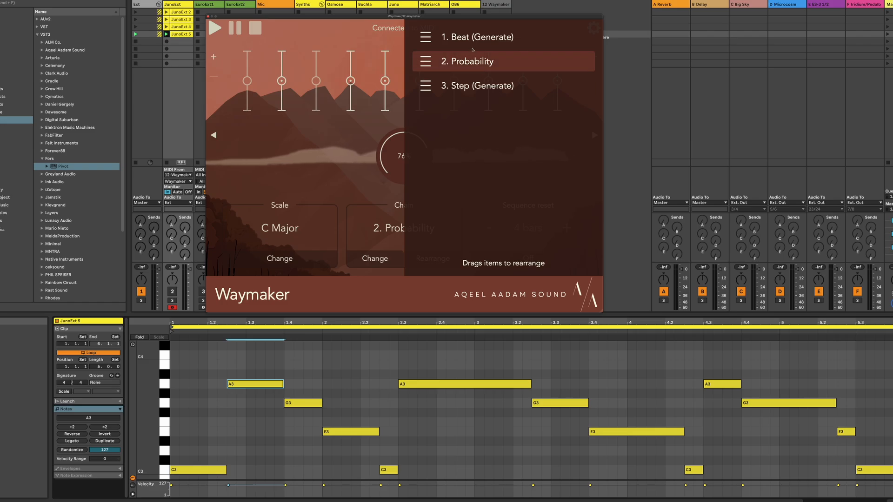
pyautogui.moveTo(465, 38); pyautogui.dragTo(461, 95)
pyautogui.moveTo(468, 40); pyautogui.dragTo(460, 71)
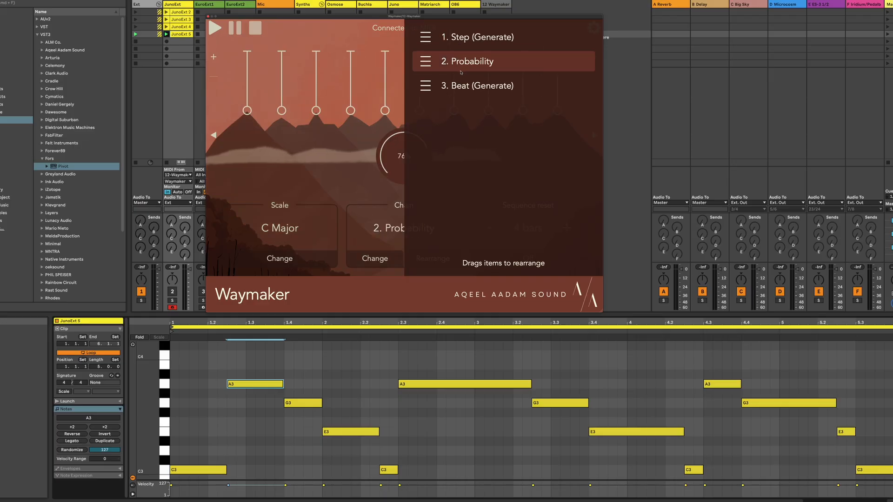
pyautogui.click(407, 164)
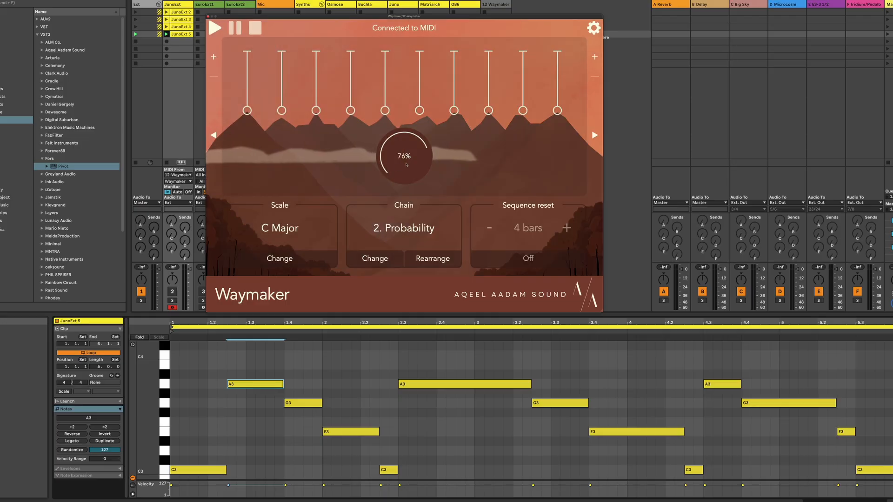
# Set the Probability utility's overall chance to 100% and go to the Step sequencer at the start of the chain.
pyautogui.click(407, 164)
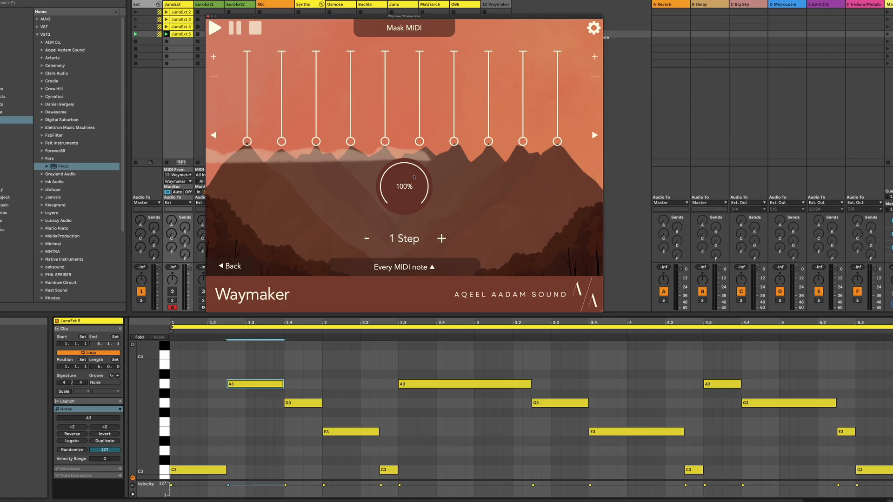
pyautogui.click(214, 134)
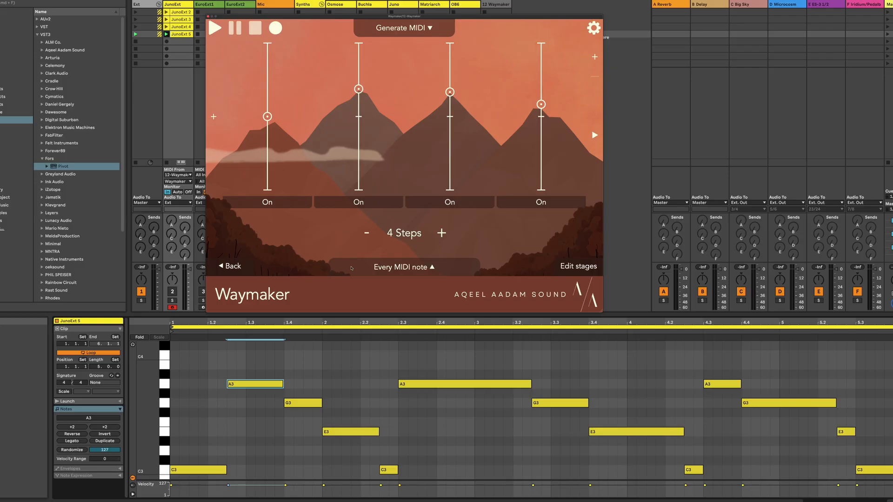
pyautogui.click(237, 267)
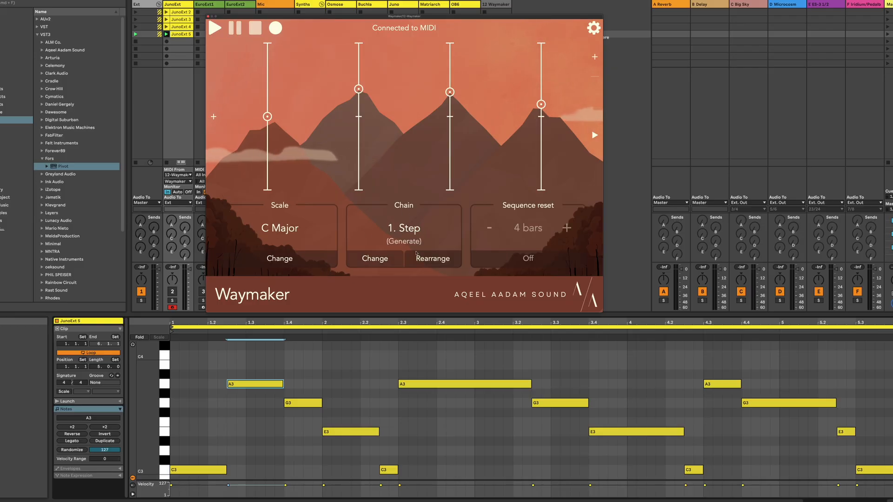
# Set the Step sequencer to advance when a time period ends, using quarter notes.
pyautogui.click(401, 266)
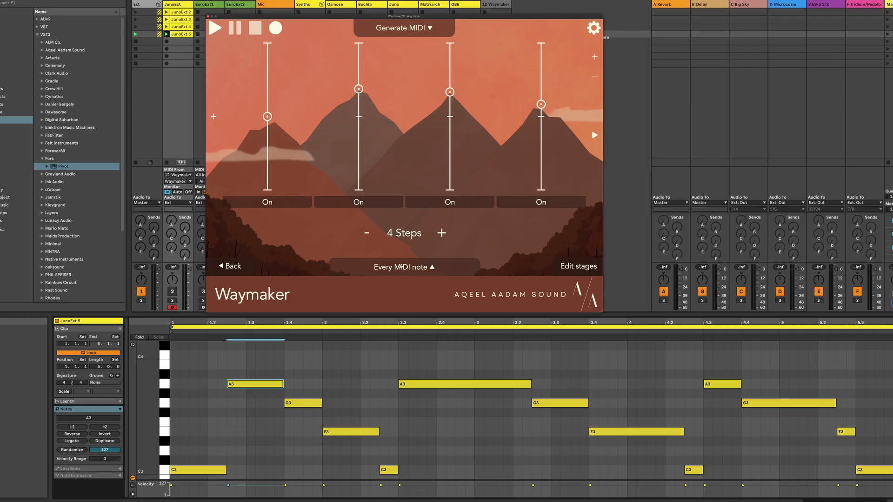
pyautogui.click(401, 266)
pyautogui.click(425, 208)
pyautogui.click(435, 158)
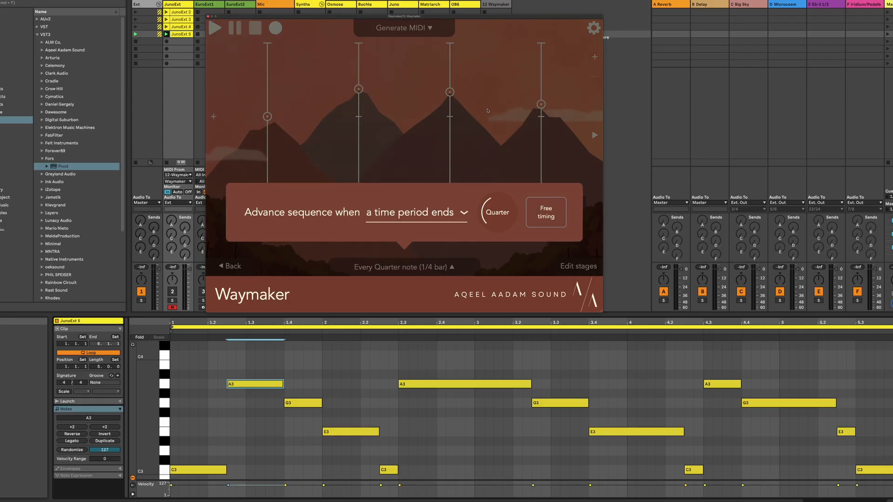
pyautogui.click(487, 110)
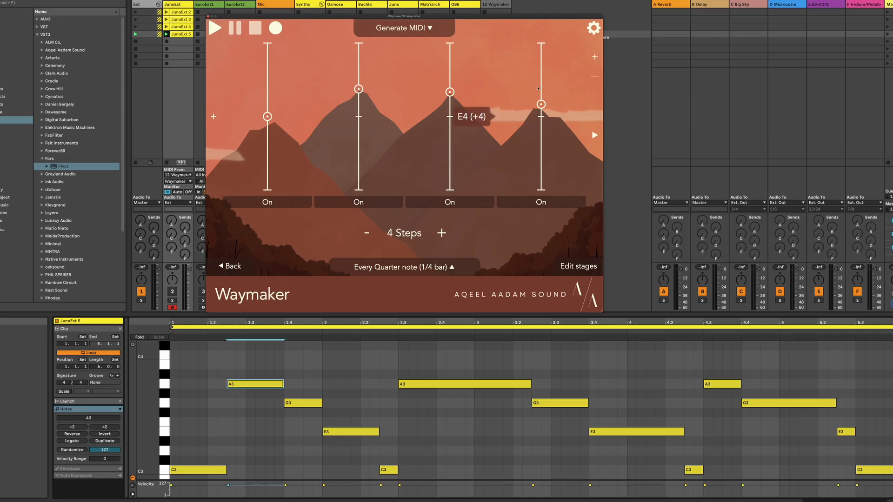
# Set the Beat sequencer at the end of the chain to advance every quarter note.
pyautogui.click(593, 120)
pyautogui.click(593, 120)
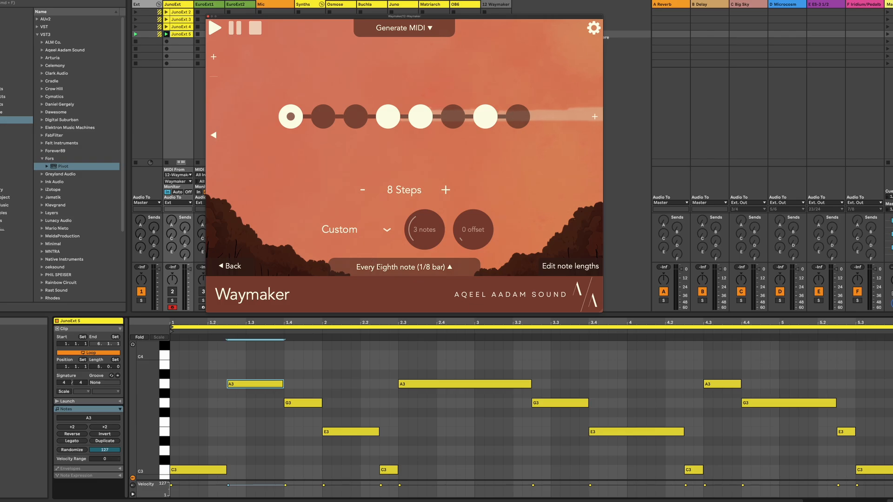
pyautogui.click(378, 268)
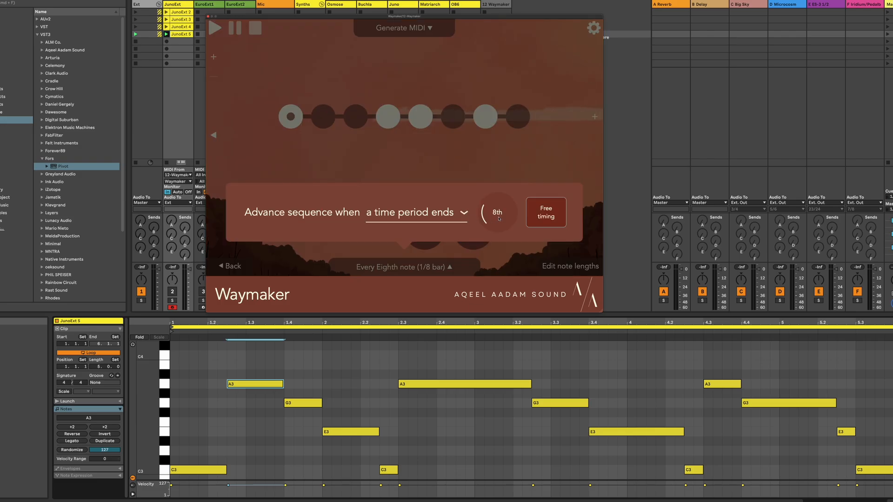
pyautogui.moveTo(499, 219); pyautogui.dragTo(500, 204)
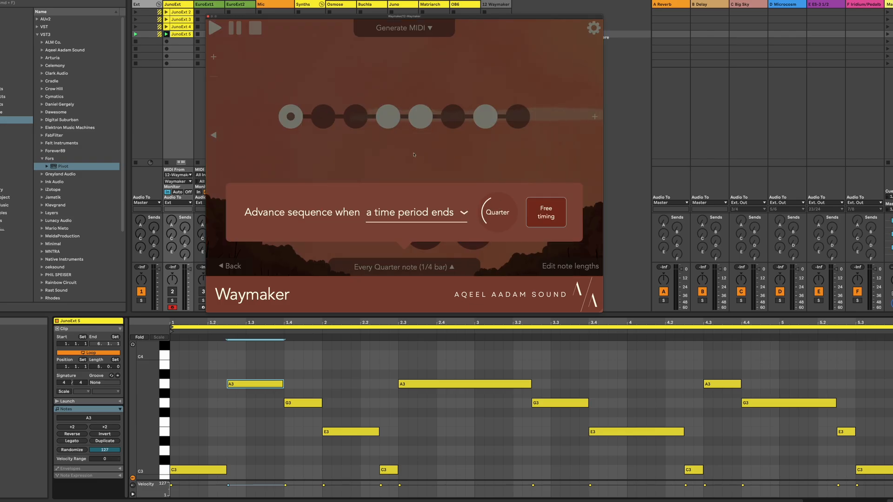
pyautogui.click(414, 155)
# Activate the second, third, sixth and eighth beats so all eight steps of the Beat sequencer trigger.
pyautogui.click(323, 116)
pyautogui.click(356, 117)
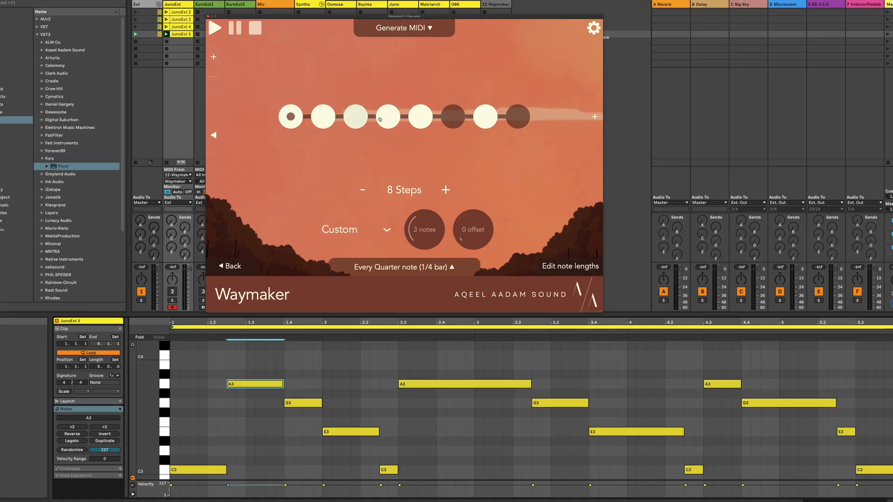
pyautogui.click(452, 117)
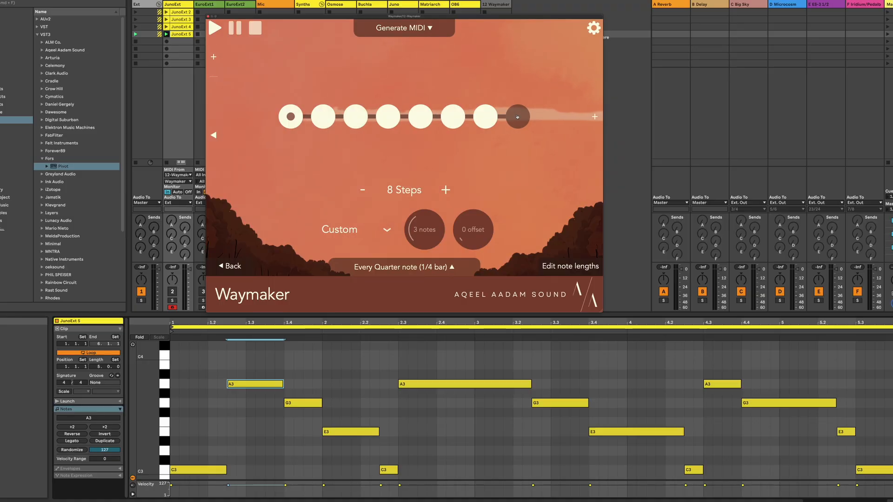
pyautogui.click(517, 117)
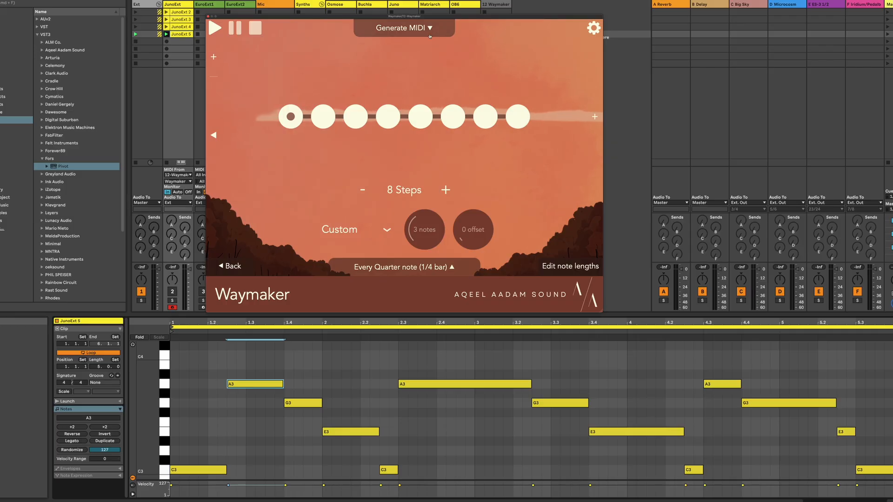
# Turn on Follow pitch in the Beat sequencer's Generate MIDI settings.
pyautogui.click(429, 33)
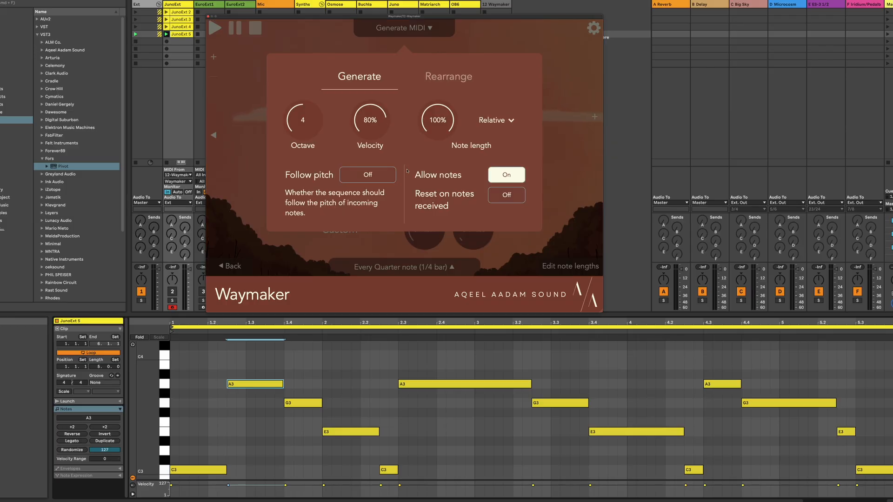
pyautogui.click(377, 176)
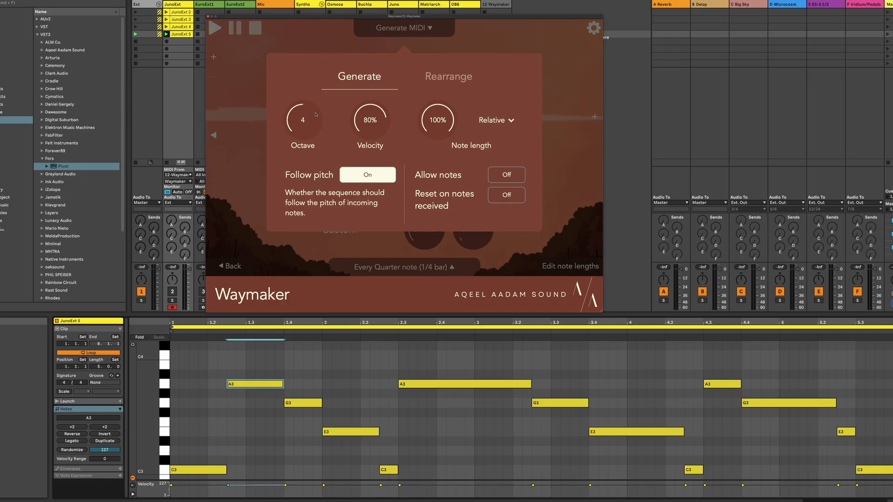
pyautogui.click(311, 43)
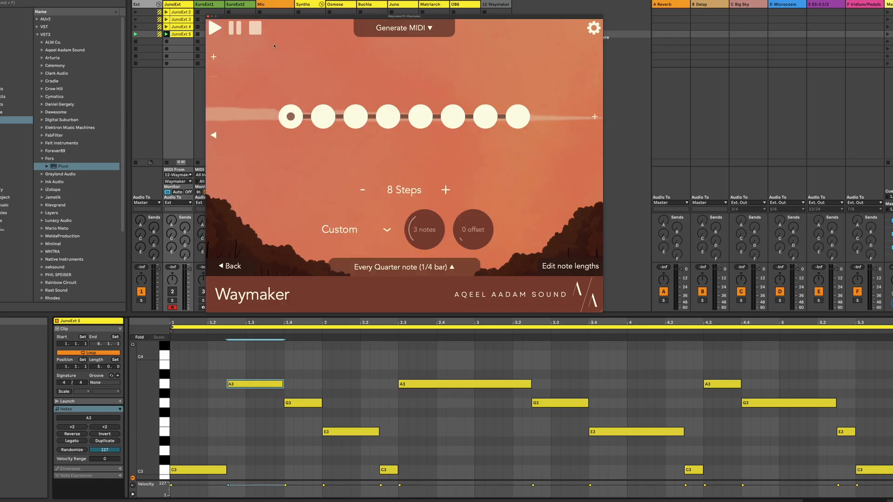
# Play the reordered chain and examine its output through the Beat, Probability and Step stages.
pyautogui.press('space')
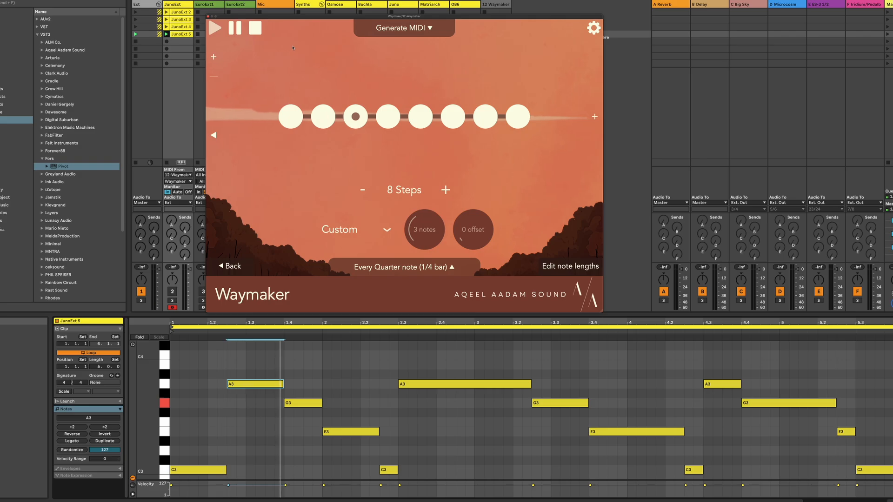
pyautogui.moveTo(217, 125)
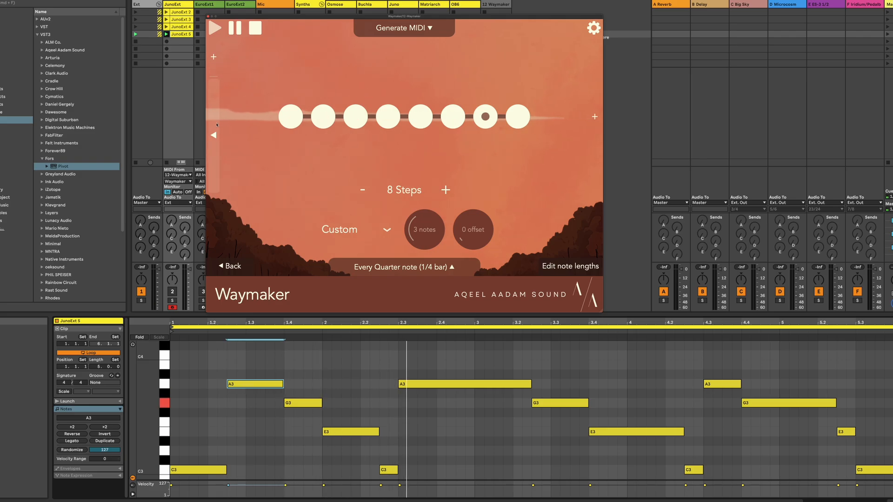
pyautogui.click(217, 125)
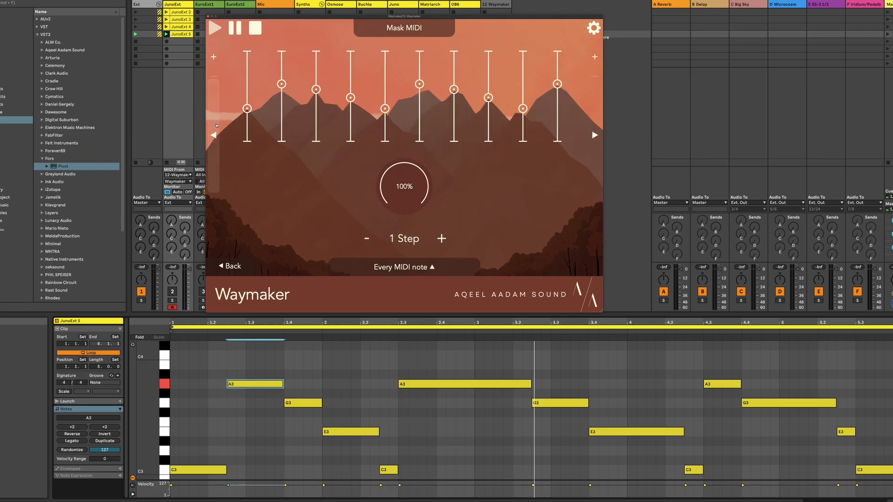
pyautogui.click(216, 125)
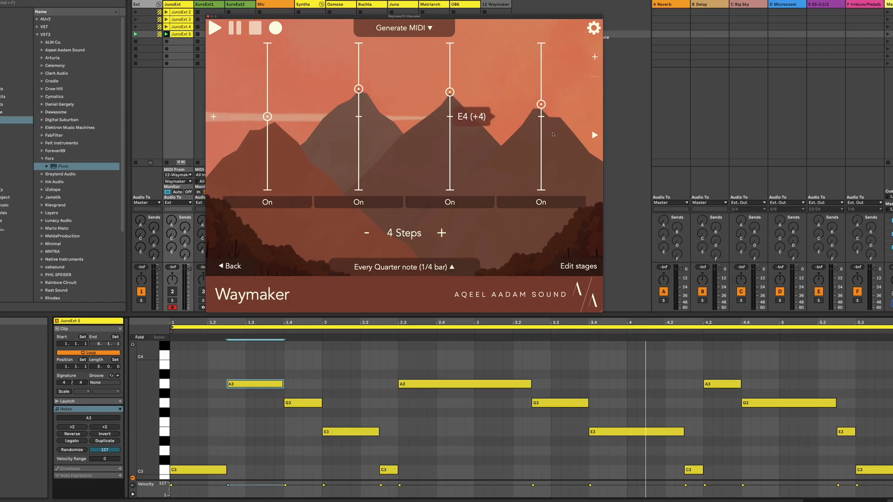
# Review the Probability mask and the Beat sequencer's Follow pitch setting.
pyautogui.click(595, 131)
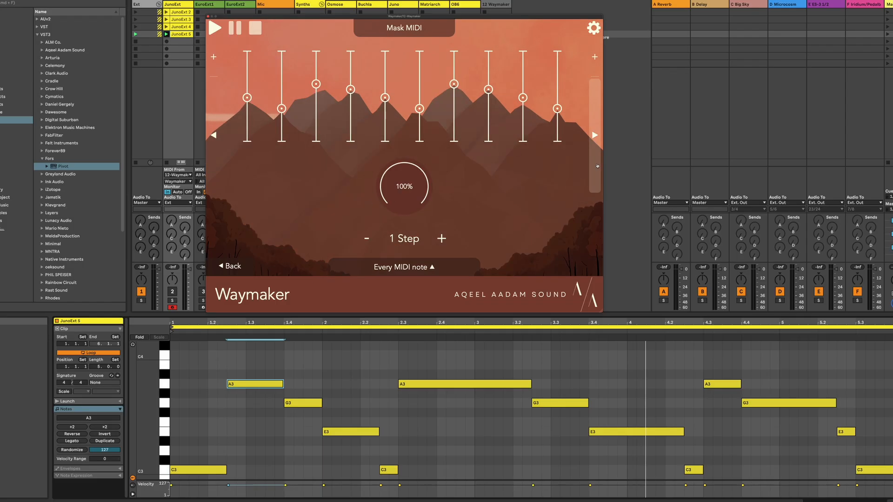
pyautogui.click(595, 135)
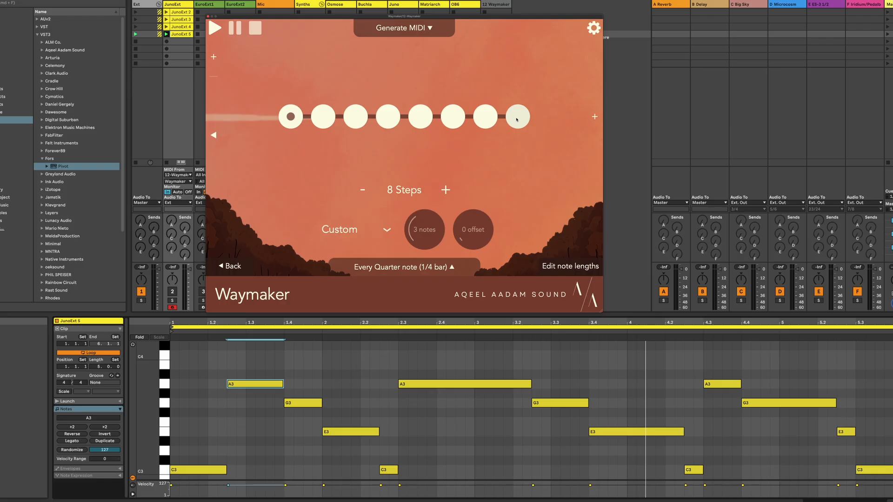
pyautogui.click(429, 29)
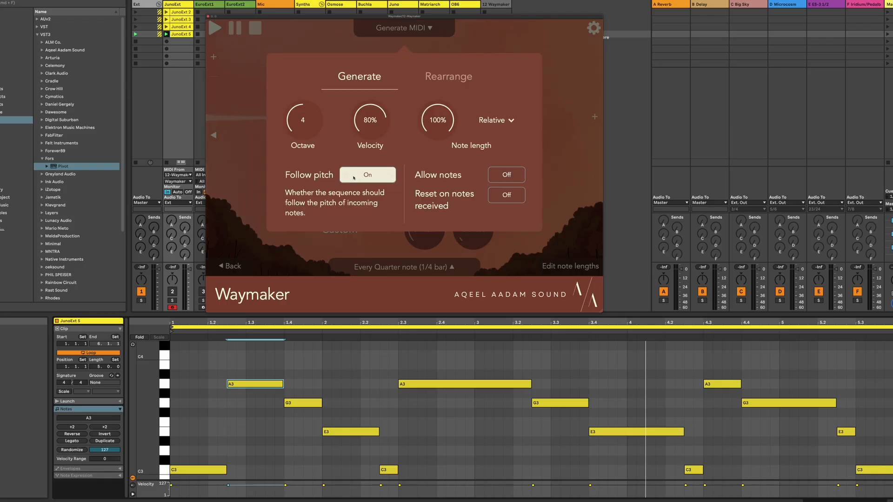
pyautogui.click(315, 44)
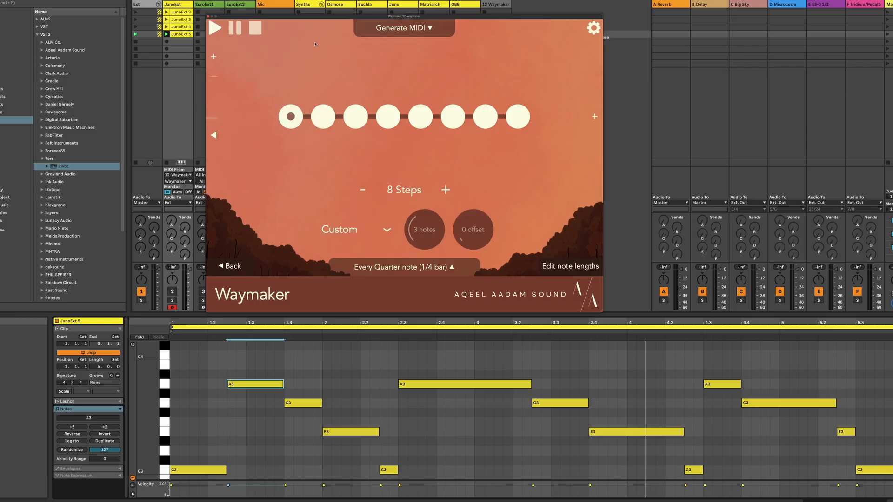
# Set the Beat sequencer to advance when a note is received.
pyautogui.click(415, 268)
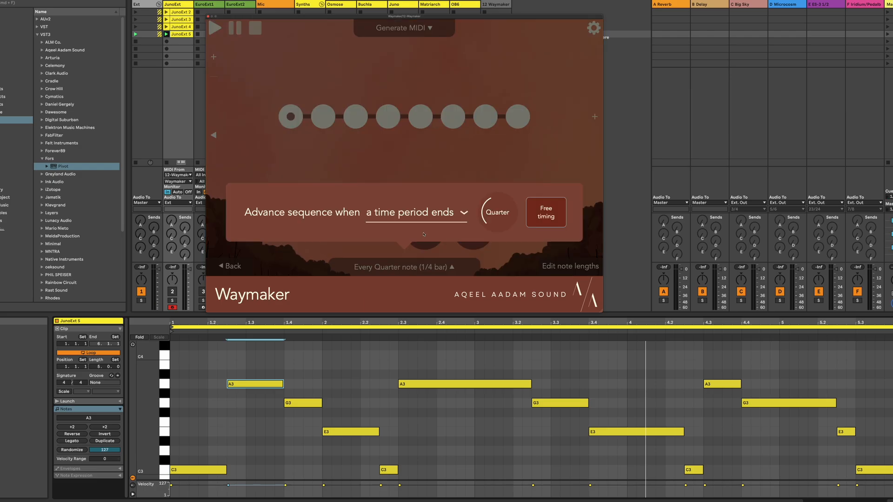
pyautogui.click(427, 212)
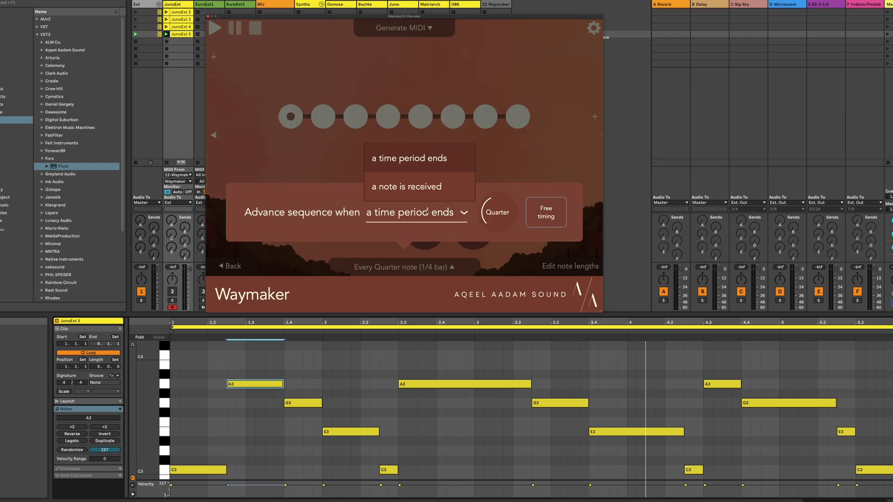
pyautogui.click(418, 187)
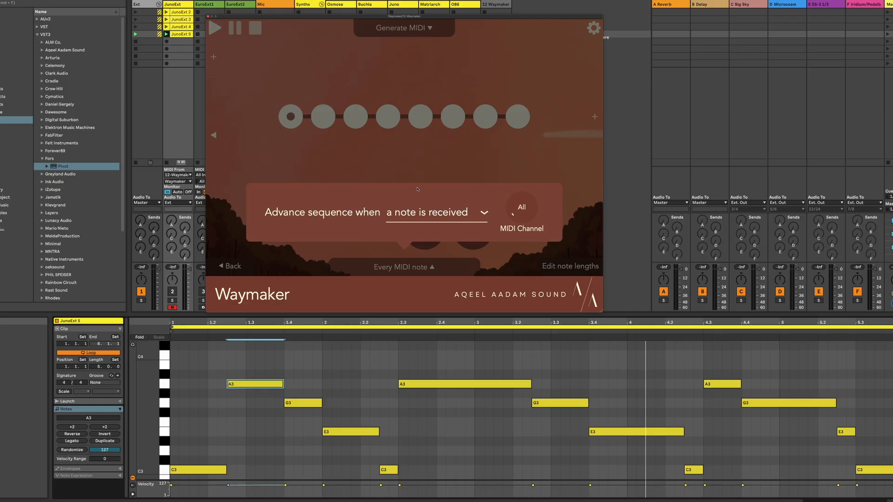
# Set the Beat sequencer's generated note length to hold until the next note starts.
pyautogui.click(408, 164)
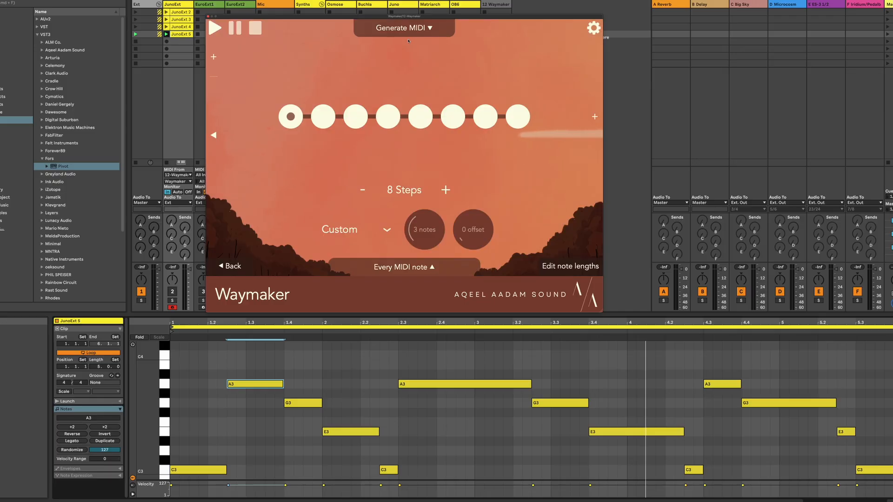
pyautogui.click(410, 29)
pyautogui.click(495, 120)
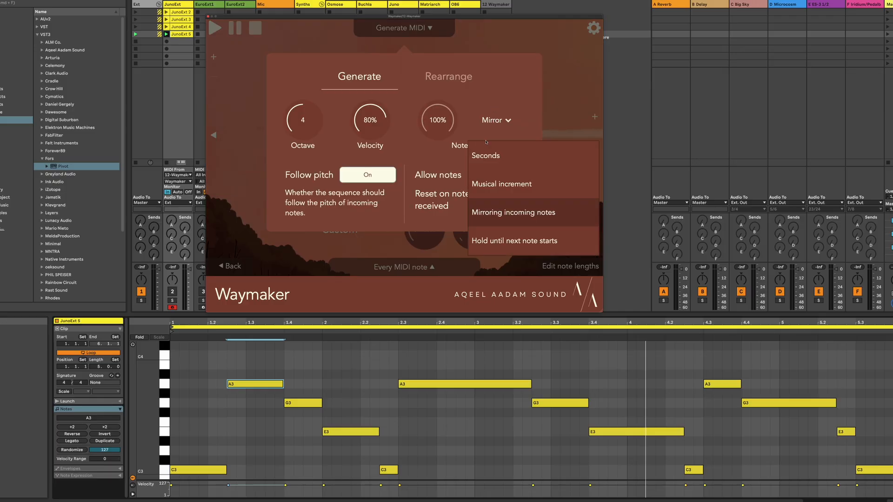
pyautogui.click(496, 240)
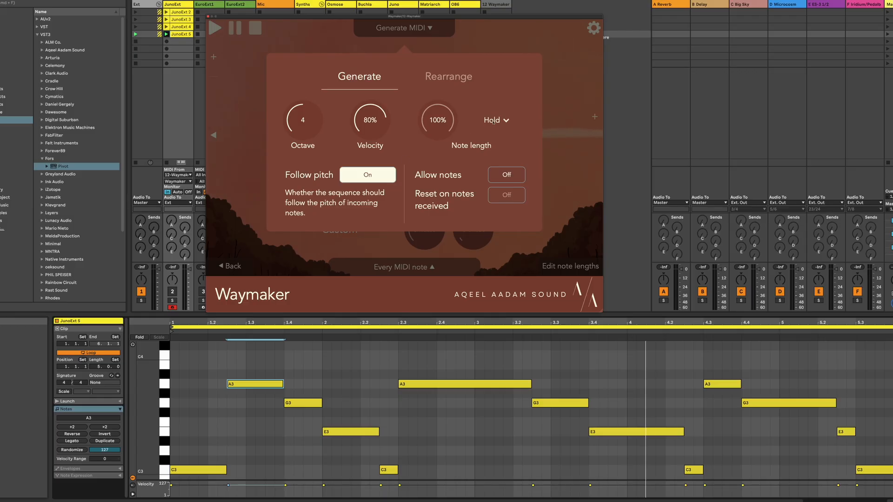
pyautogui.click(483, 42)
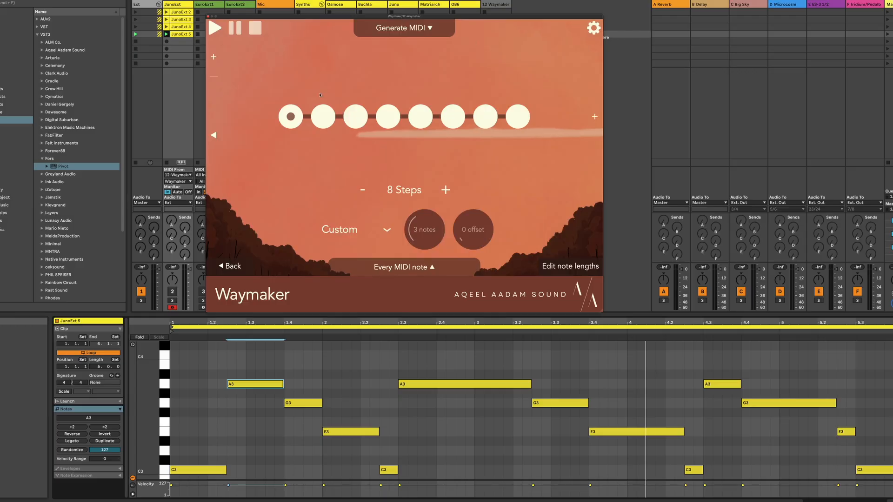
# Set the Probability mask's single step to 80% and record about six bars into the next empty clip slot of the JunoExt track.
pyautogui.click(214, 135)
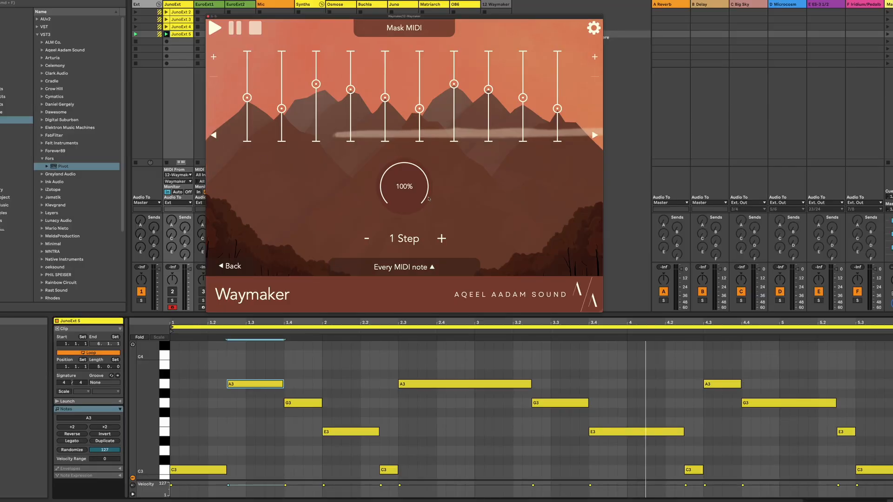
pyautogui.moveTo(420, 191); pyautogui.dragTo(420, 216)
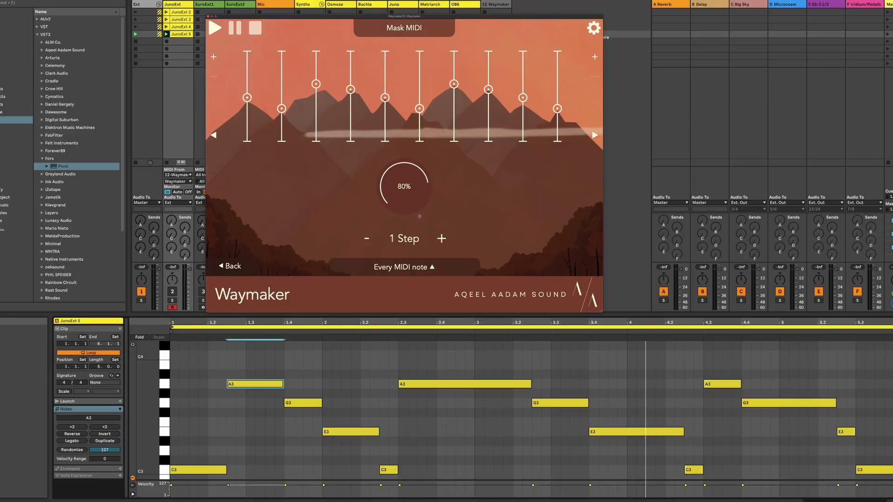
pyautogui.click(167, 42)
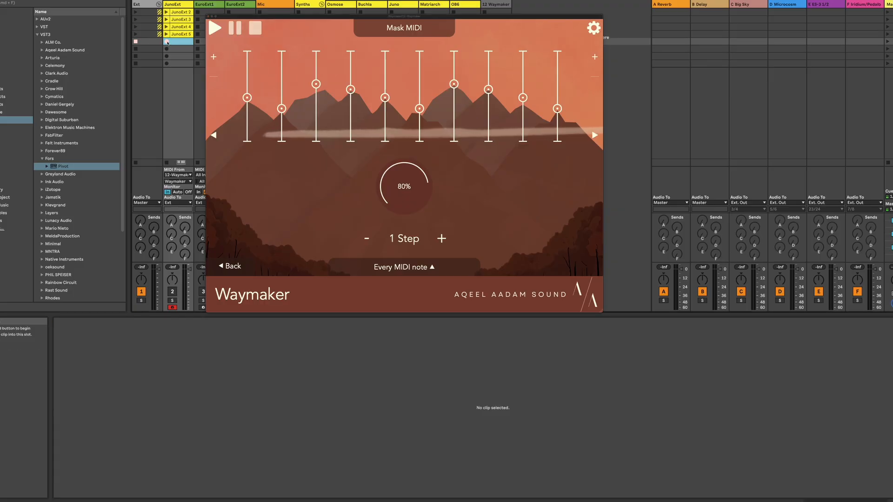
pyautogui.click(167, 42)
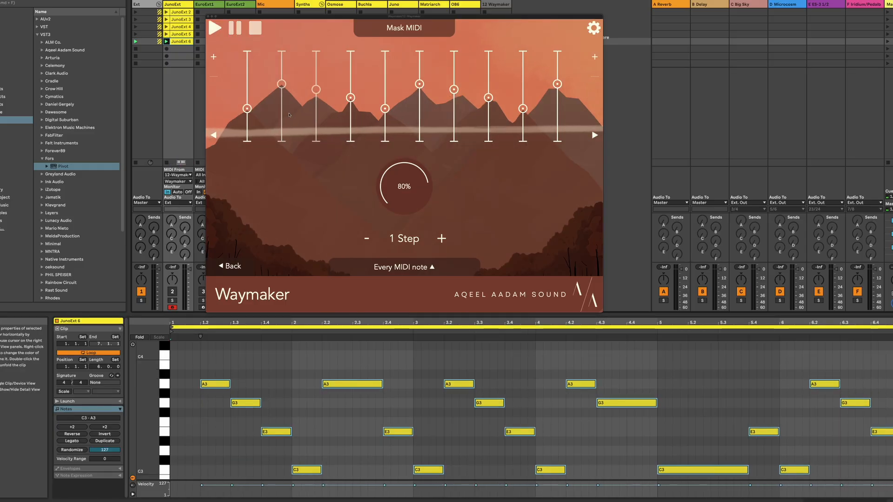
# Examine the recorded clip's C3 notes at bars 3 and 4 and the remaining notes of bar 4, including its long G3.
pyautogui.click(413, 462)
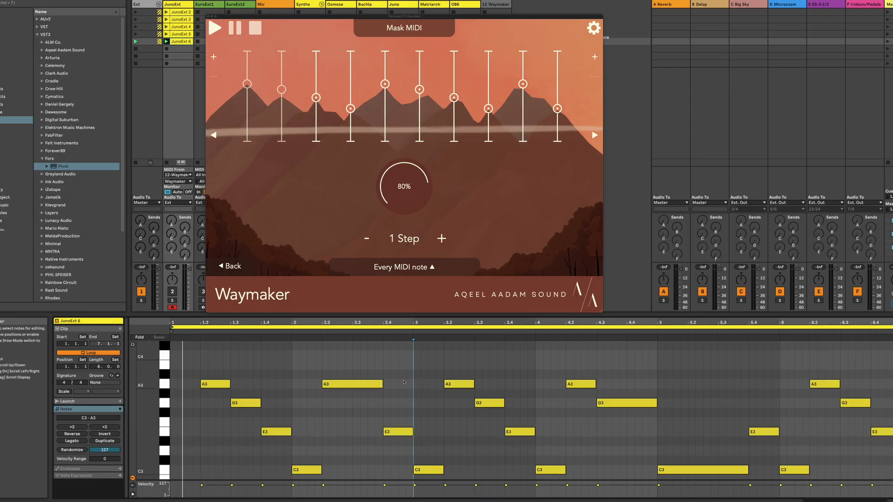
pyautogui.click(424, 472)
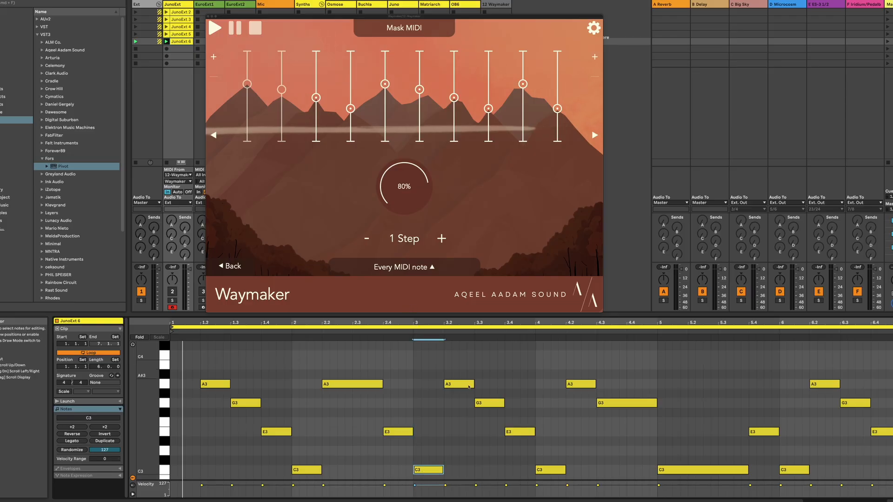
pyautogui.click(545, 471)
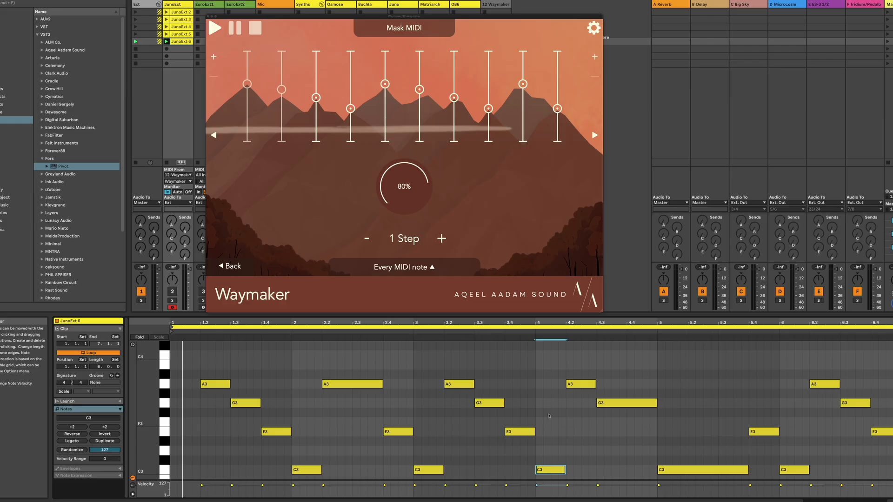
pyautogui.moveTo(538, 369); pyautogui.dragTo(618, 493)
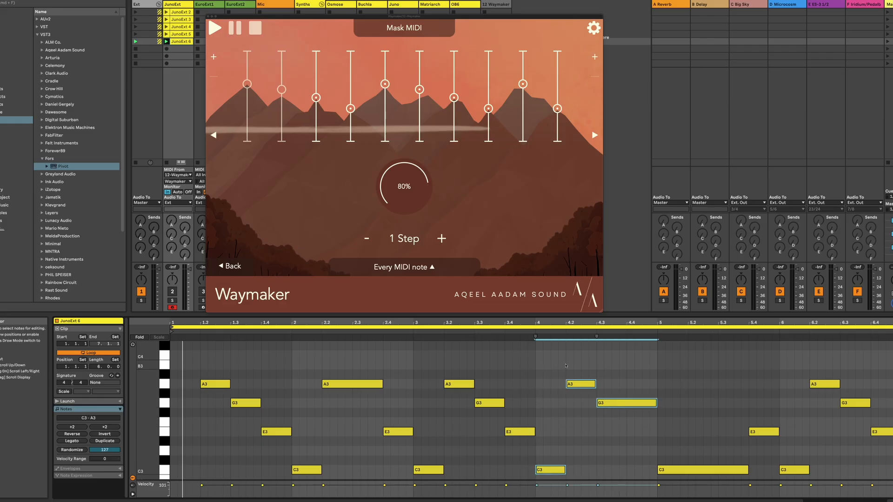
pyautogui.click(598, 394)
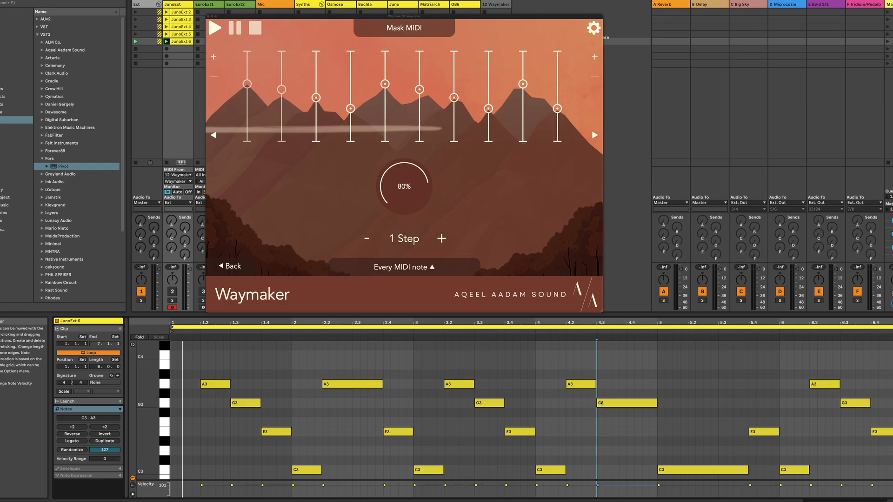
pyautogui.click(600, 403)
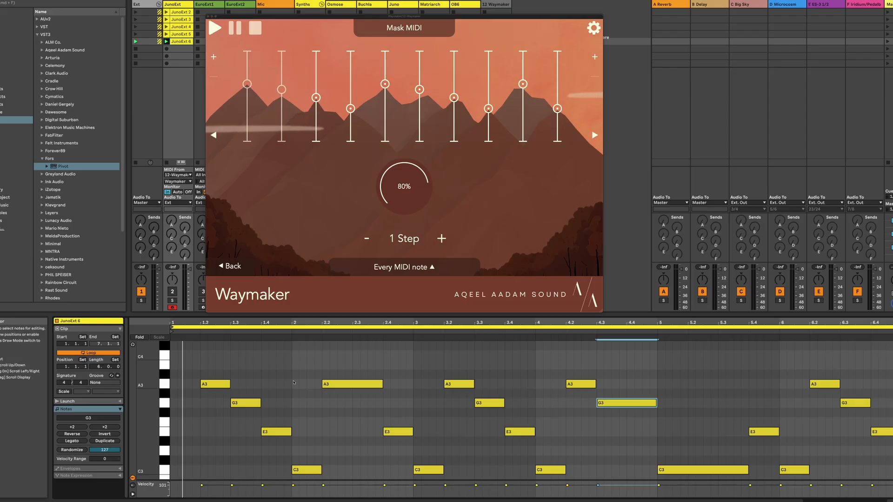
# Compare the note patterns of bars 2 and 3 and check the C3 notes that start bars 3, 4 and 5.
pyautogui.moveTo(294, 382); pyautogui.dragTo(392, 478)
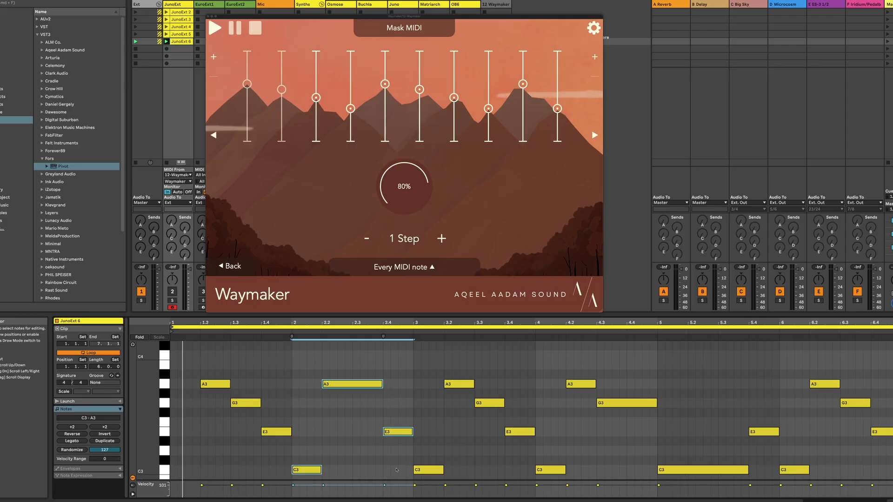
pyautogui.click(417, 452)
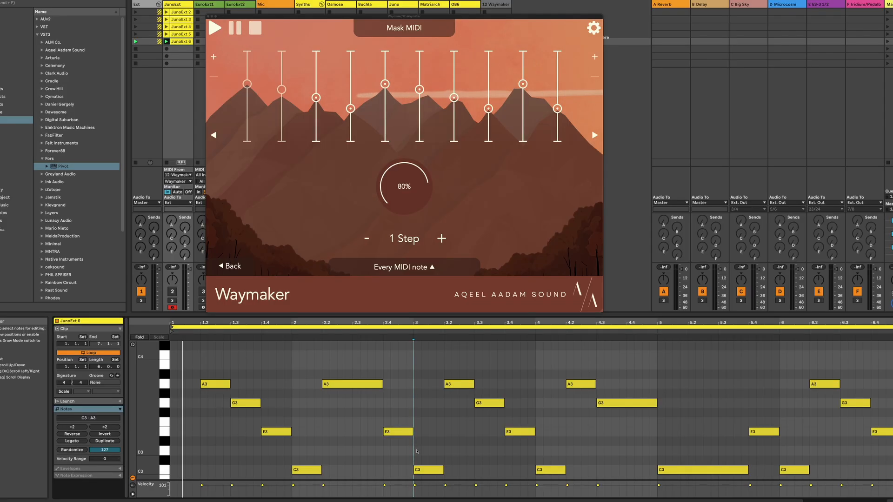
pyautogui.moveTo(415, 382); pyautogui.dragTo(511, 475)
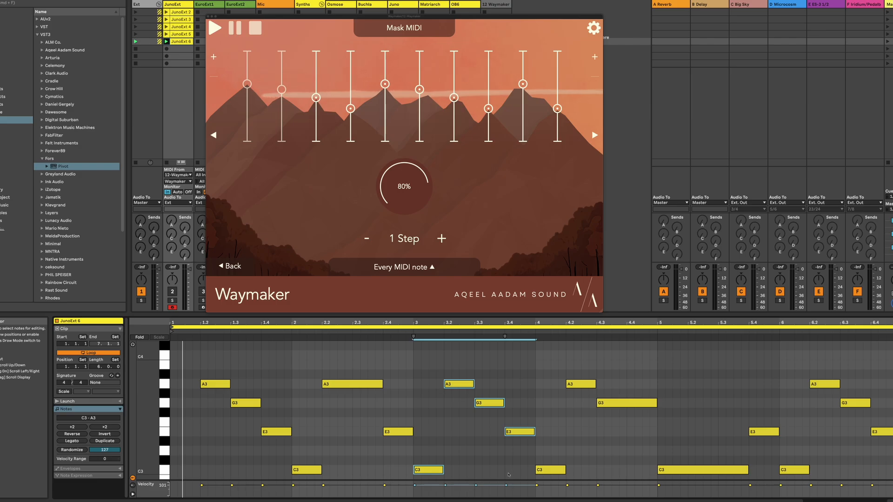
pyautogui.click(442, 470)
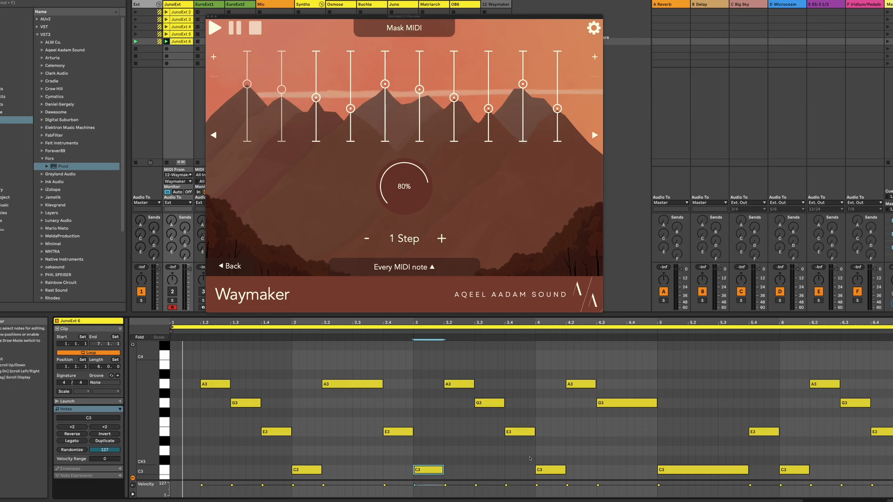
pyautogui.click(556, 471)
pyautogui.click(714, 470)
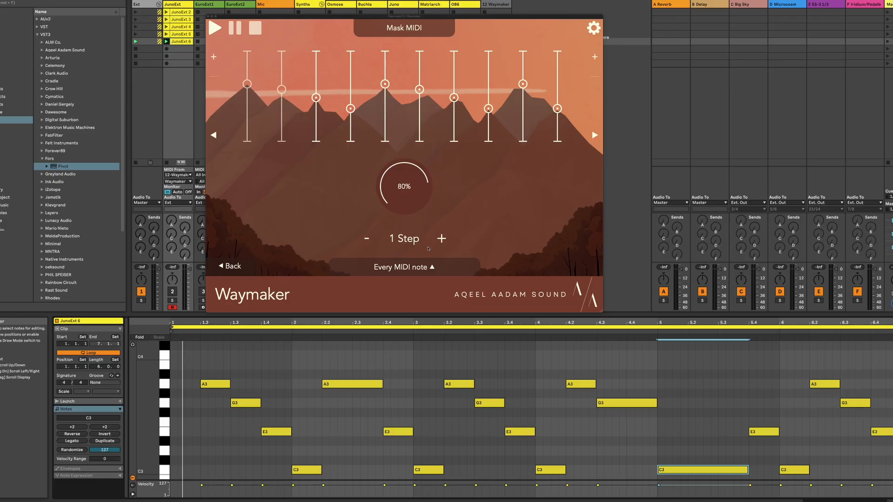
# Expand the Probability mask to four steps and set its first step to 100%.
pyautogui.click(442, 238)
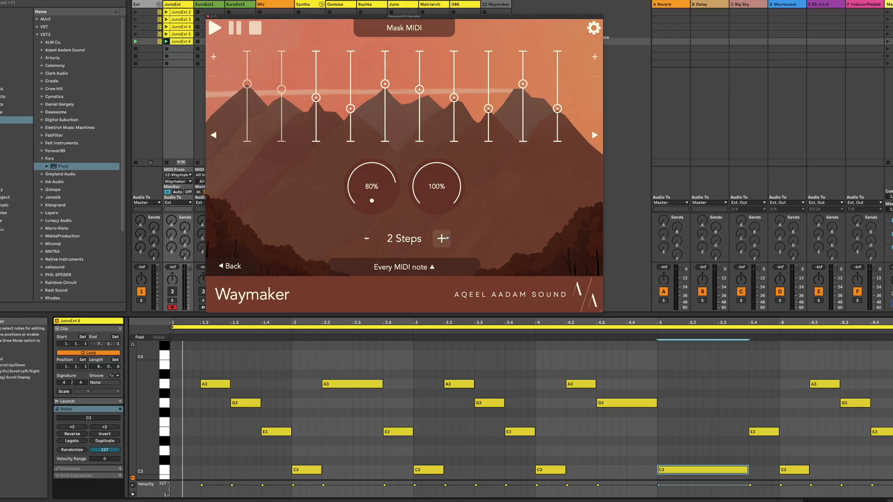
pyautogui.click(442, 238)
pyautogui.click(442, 238)
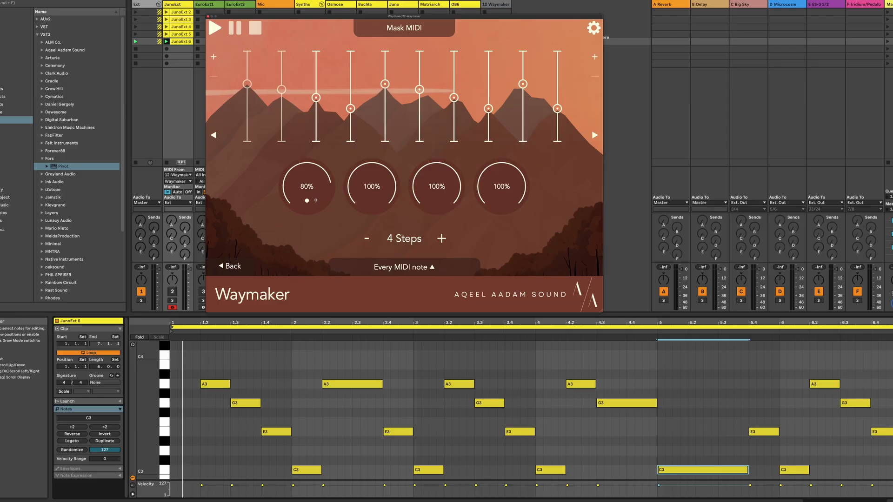
pyautogui.moveTo(316, 200); pyautogui.dragTo(315, 158)
# Check the Step sequencer's pattern, and set the Probability mask's second, third and fourth steps to 60%, 55% and 58%.
pyautogui.click(214, 135)
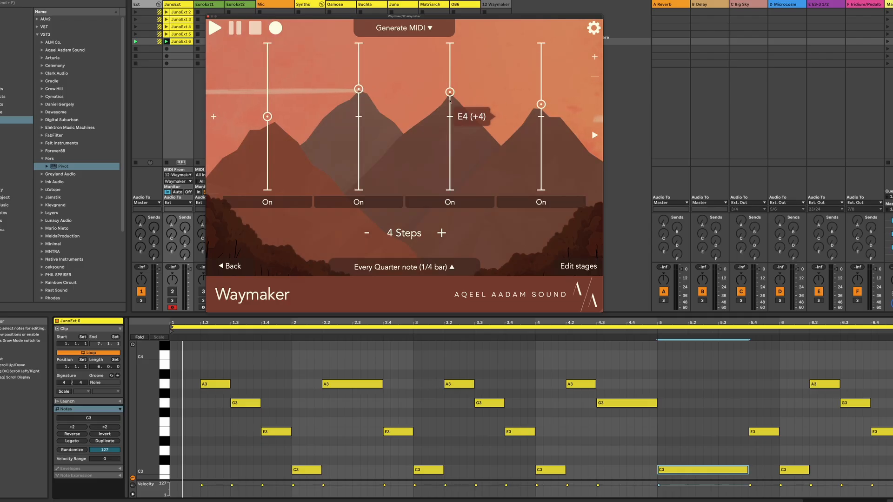
pyautogui.click(595, 135)
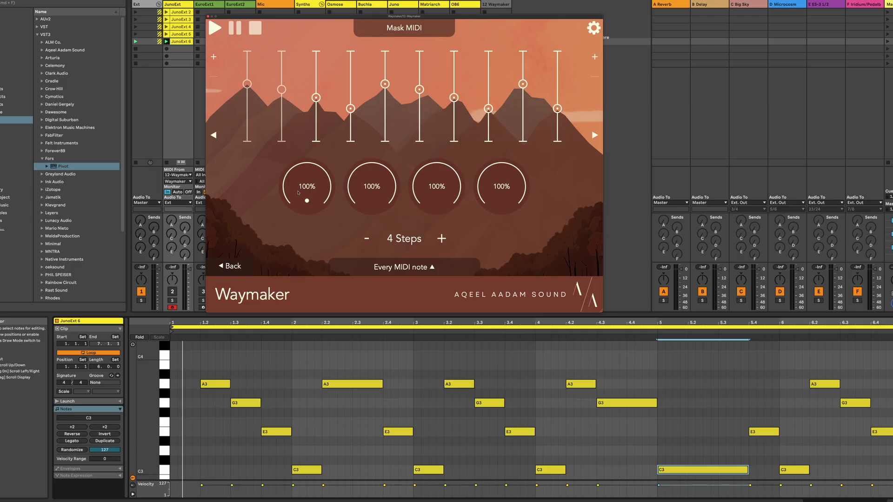
pyautogui.moveTo(370, 186); pyautogui.dragTo(376, 241)
pyautogui.moveTo(442, 191); pyautogui.dragTo(440, 237)
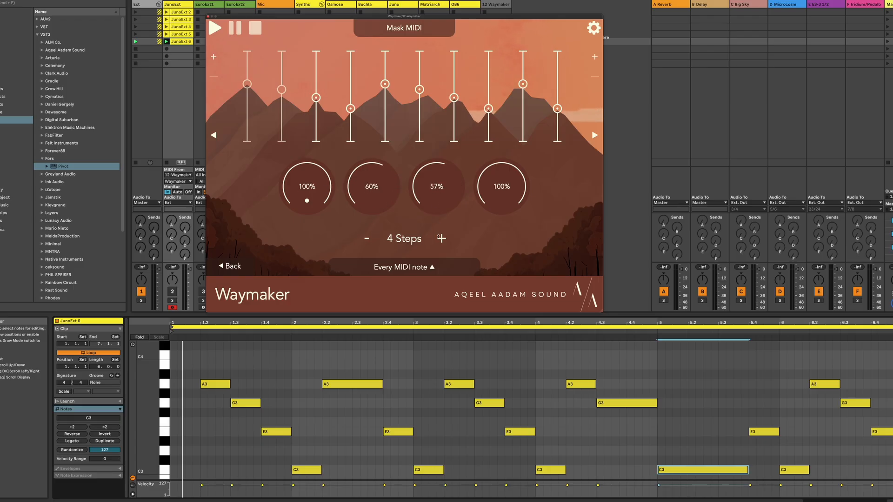
pyautogui.moveTo(492, 209); pyautogui.dragTo(495, 236)
# Record about six bars of the four-step masked output into the next empty JunoExt clip slot.
pyautogui.click(167, 49)
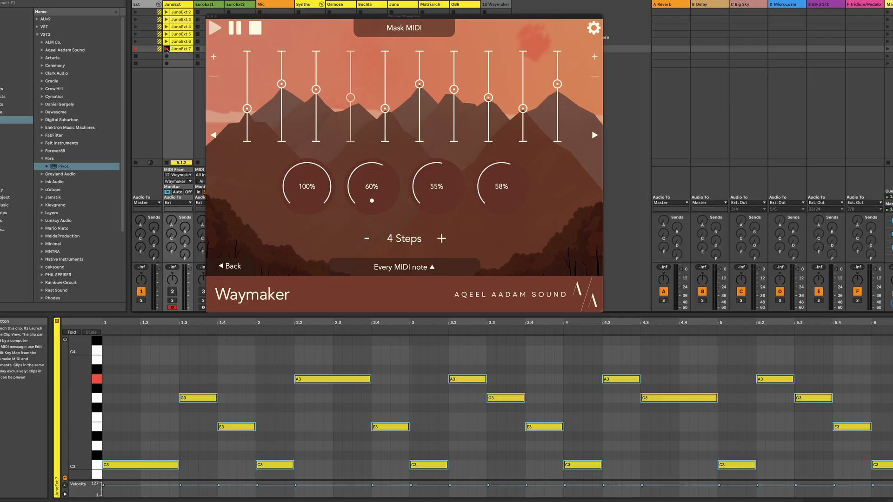
pyautogui.click(166, 49)
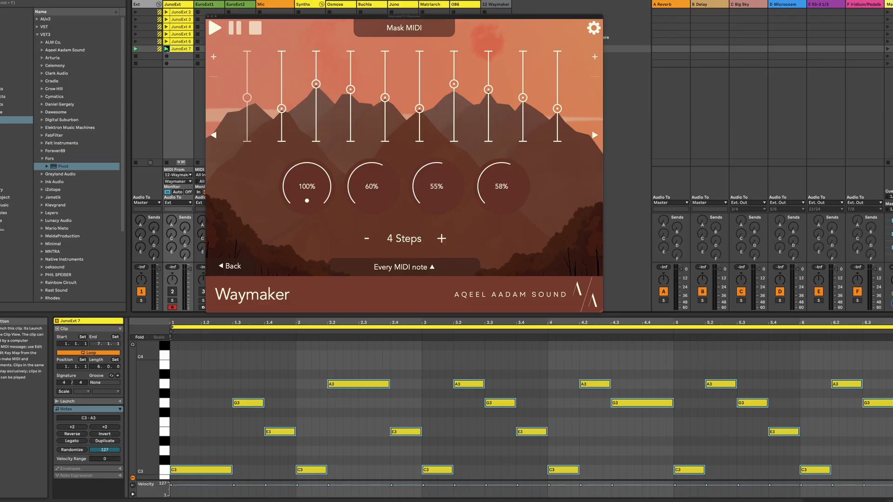
# Examine the new clip's notes, comparing the C3 notes that start bars 3 to 5 with the other notes in bar 3.
pyautogui.click(429, 386)
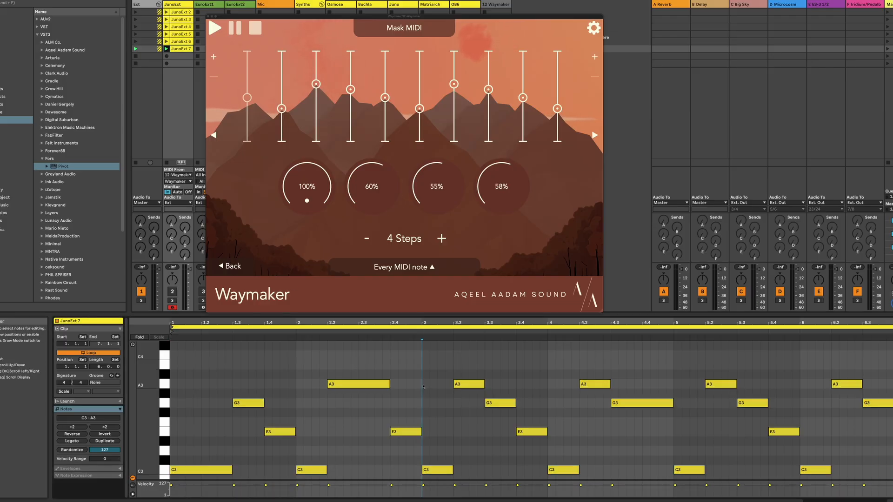
pyautogui.click(437, 470)
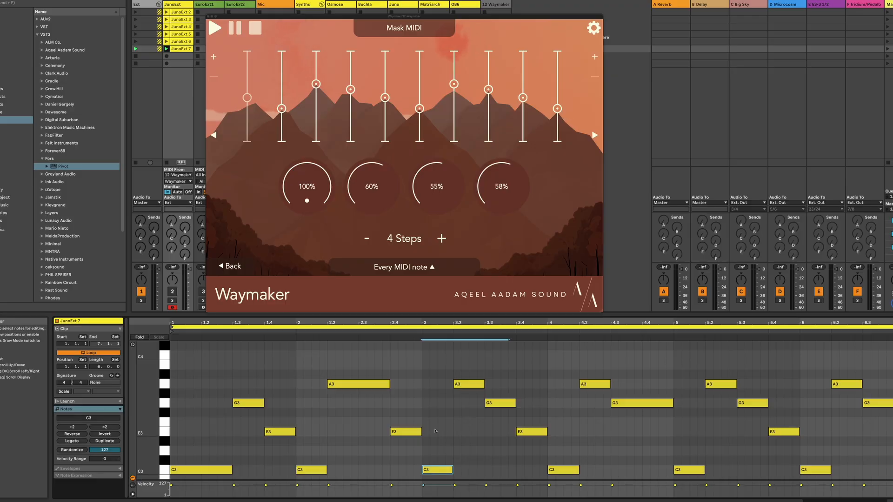
pyautogui.moveTo(452, 372); pyautogui.dragTo(523, 448)
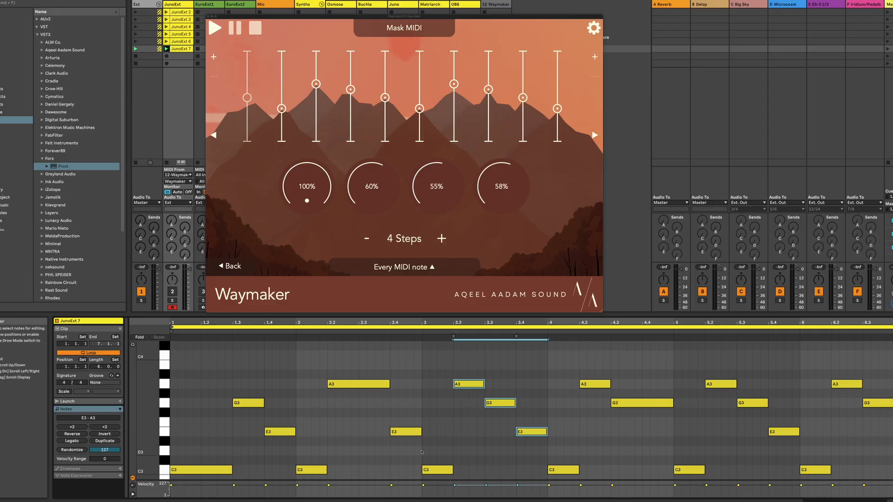
pyautogui.click(435, 470)
pyautogui.click(564, 470)
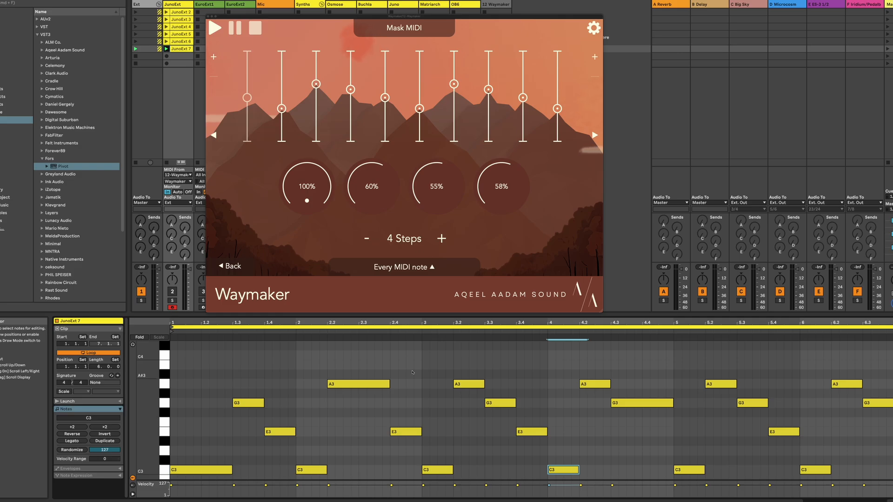
pyautogui.moveTo(423, 372); pyautogui.dragTo(528, 493)
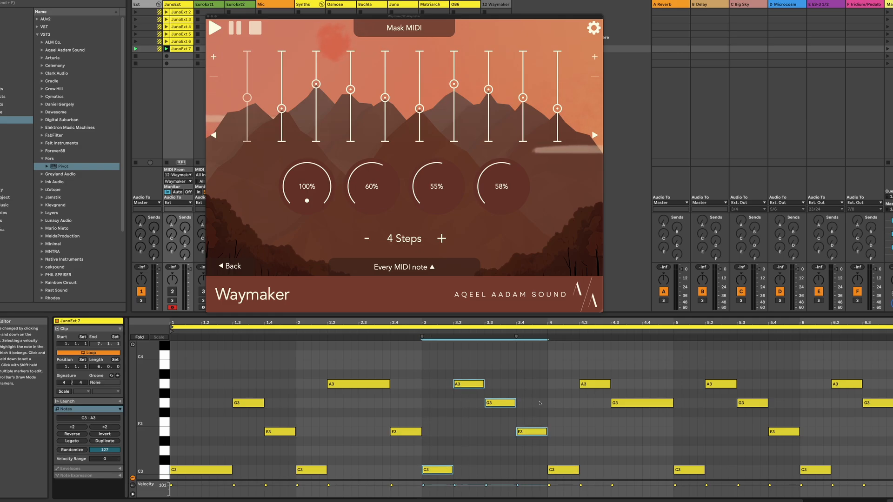
pyautogui.click(545, 450)
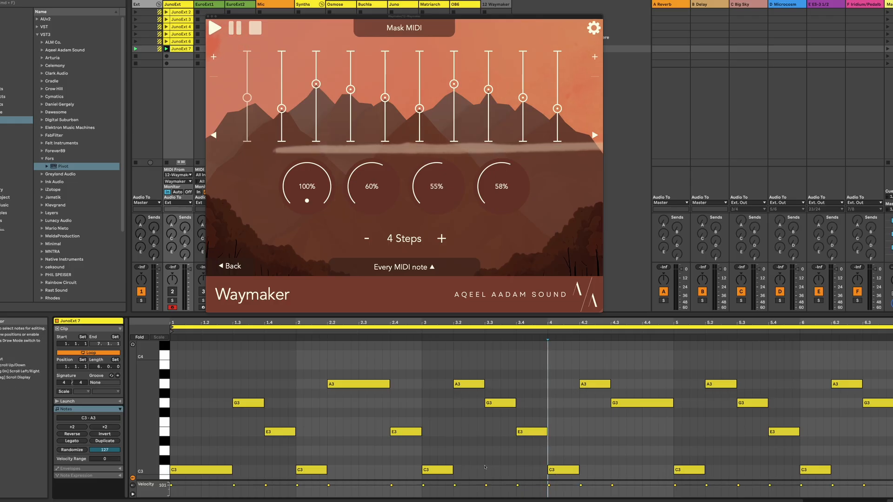
pyautogui.moveTo(405, 449); pyautogui.dragTo(706, 477)
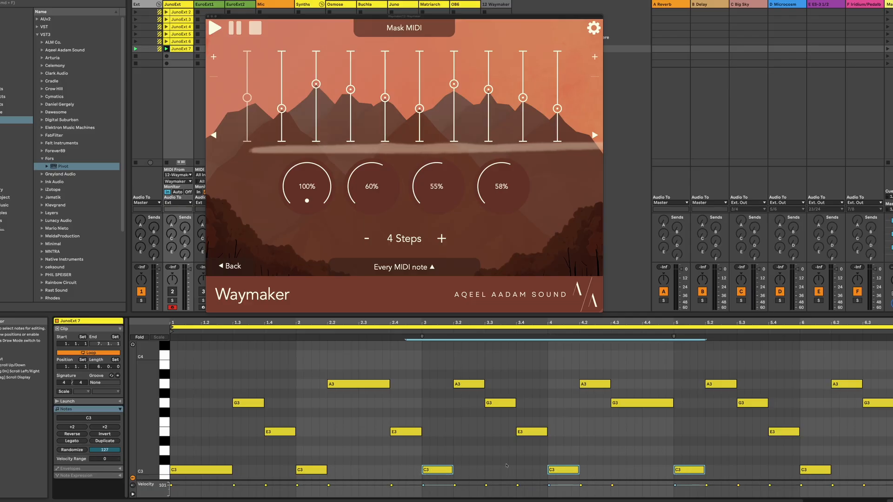
pyautogui.click(423, 456)
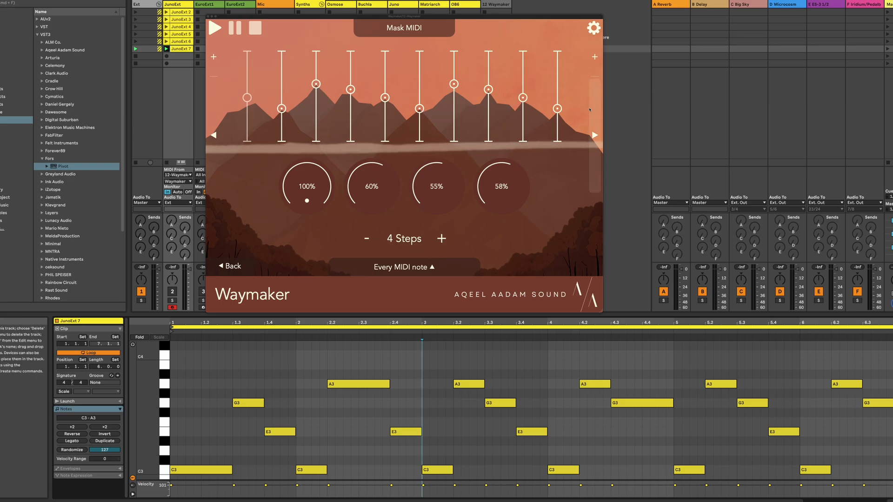
# Open the Beat sequencer's Generate MIDI settings.
pyautogui.click(594, 135)
pyautogui.click(438, 29)
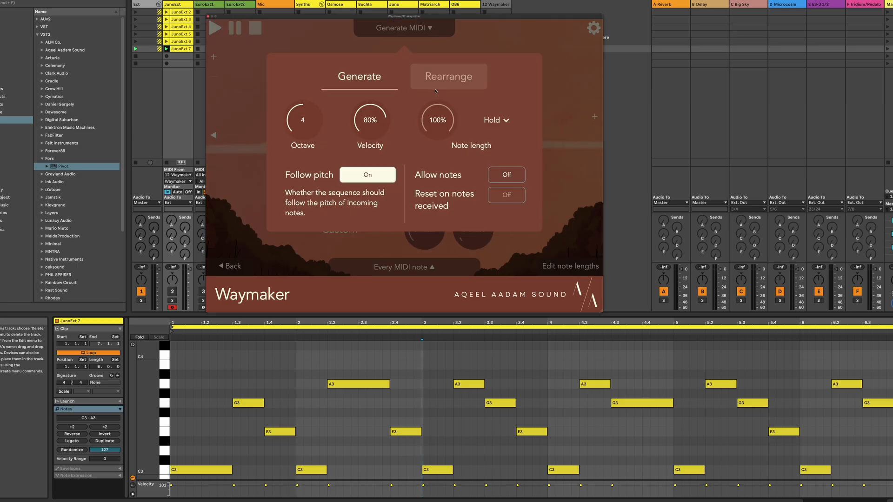